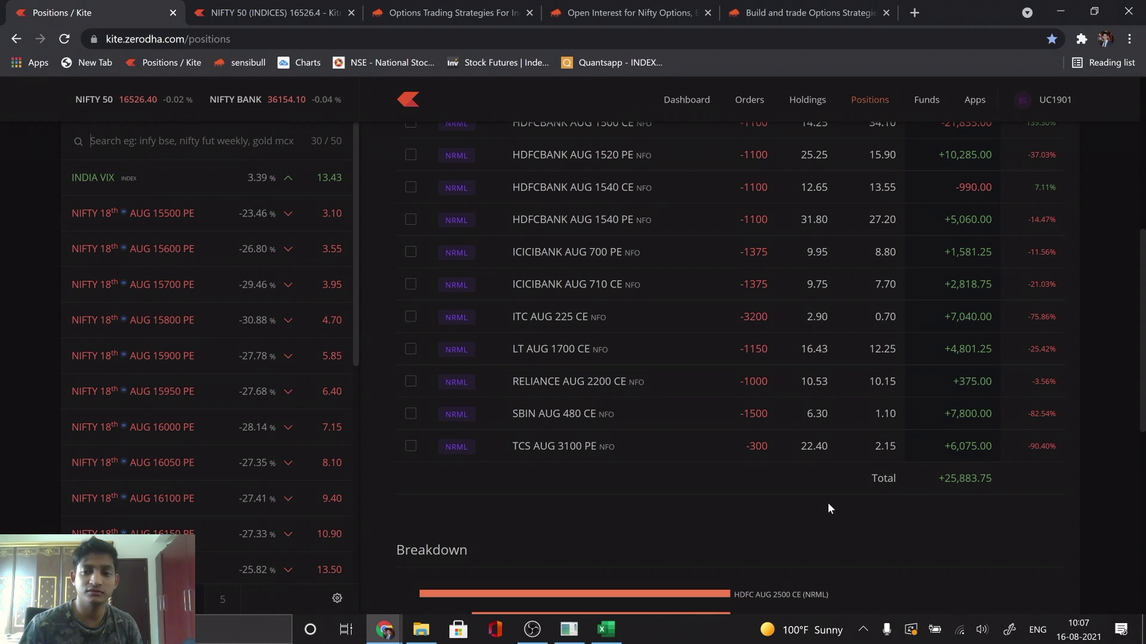
# Scan the open option positions, then bring up the NIFTY 50 5-minute chart
pyautogui.scroll(1, 828, 507)
pyautogui.scroll(6, 828, 502)
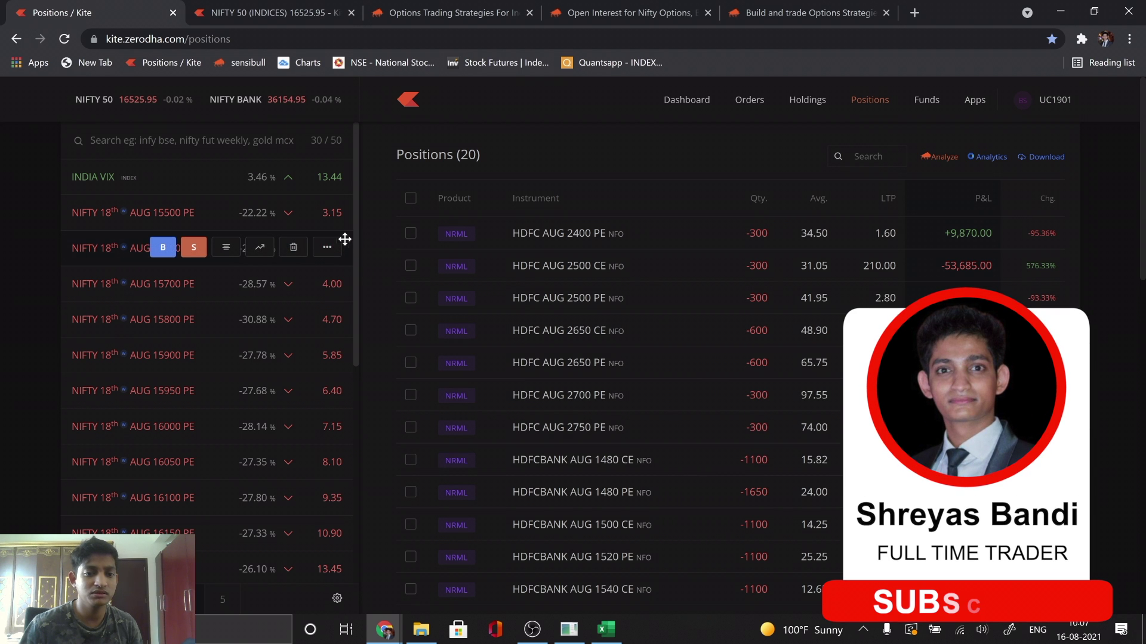
pyautogui.scroll(-5, 299, 263)
pyautogui.scroll(-2, 298, 266)
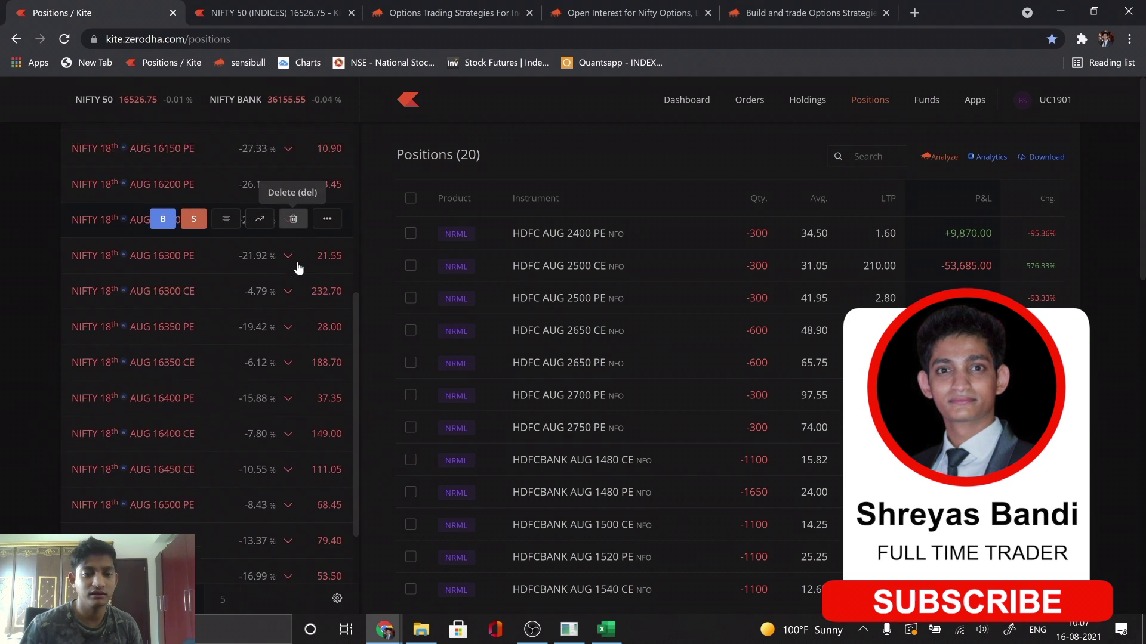
pyautogui.click(321, 8)
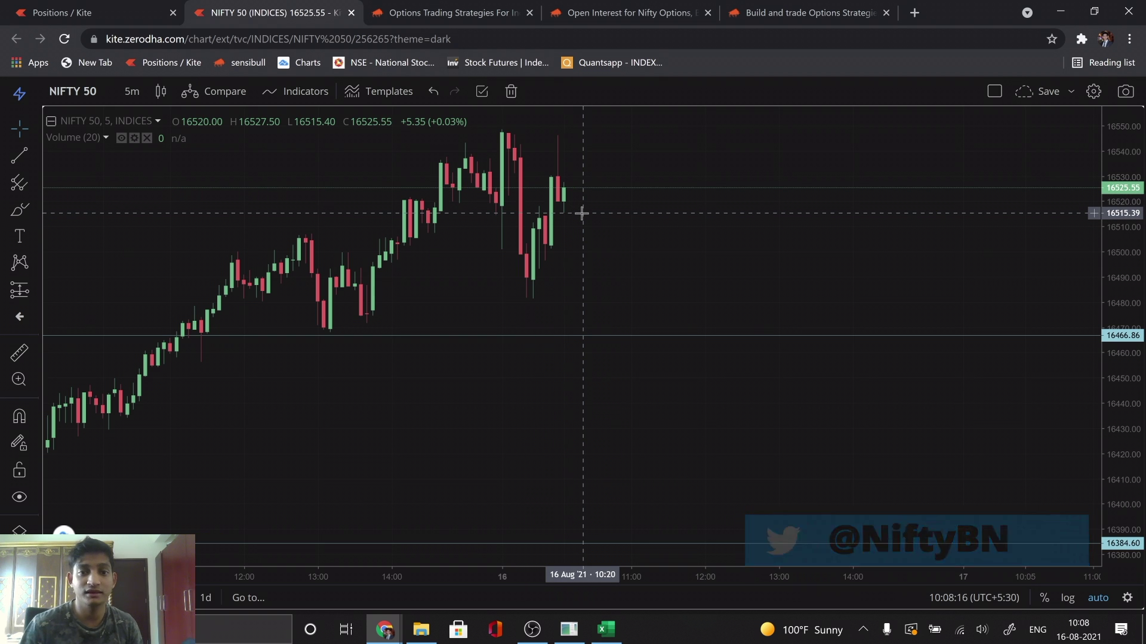
# Zoom the NIFTY 50 chart out slightly around the 16466.86 and 16384.60 levels
pyautogui.scroll(-1, 582, 213)
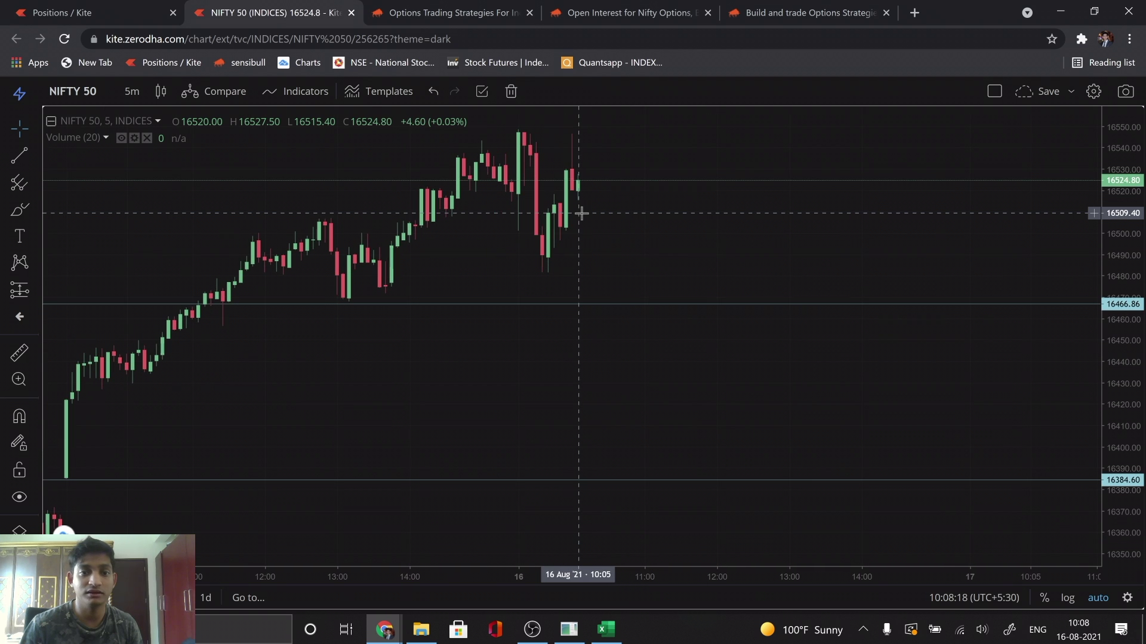
# Review the HDFC and HDFCBANK option legs on Kite Positions, down to the +24,808.75 total
pyautogui.click(106, 6)
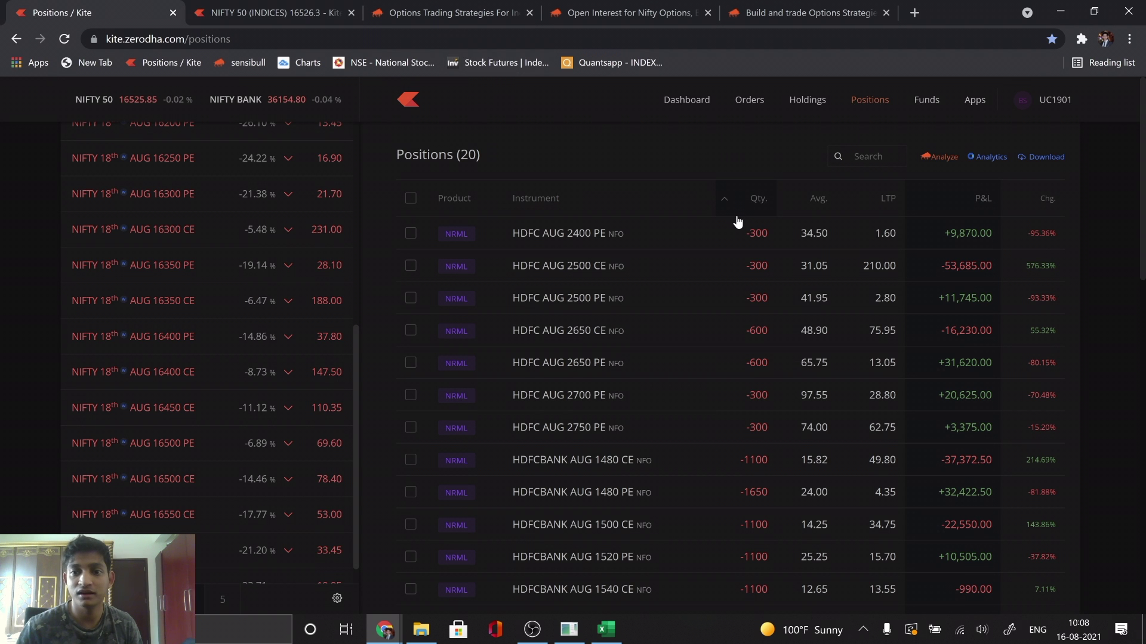
pyautogui.scroll(-2, 737, 217)
pyautogui.scroll(-5, 737, 217)
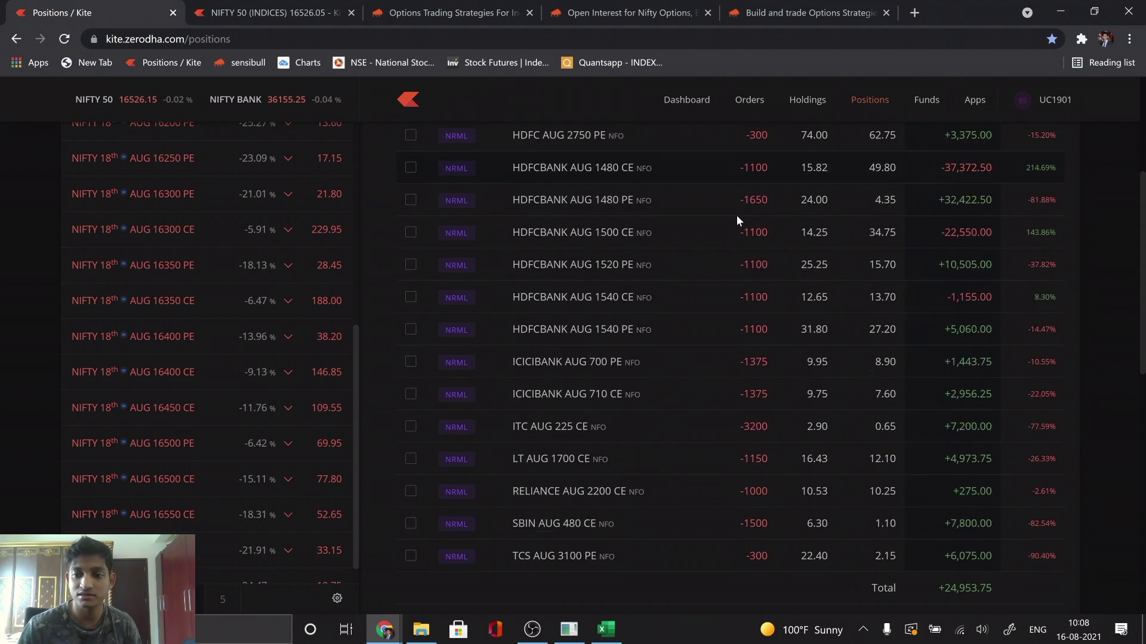
pyautogui.scroll(8, 235, 296)
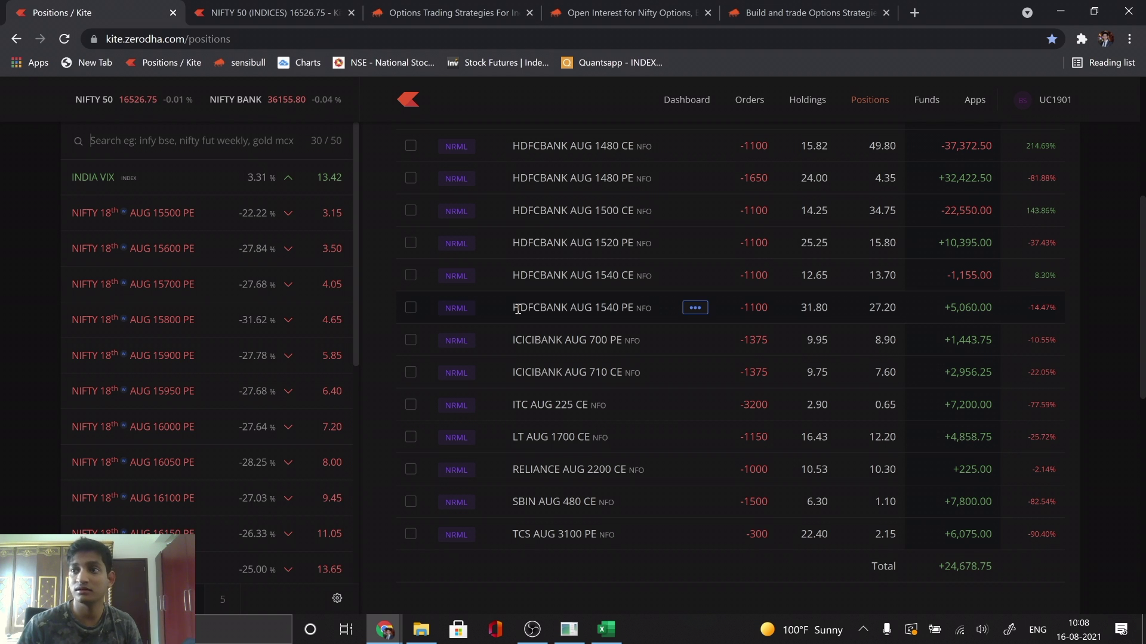
pyautogui.scroll(-1, 517, 309)
pyautogui.scroll(1, 517, 310)
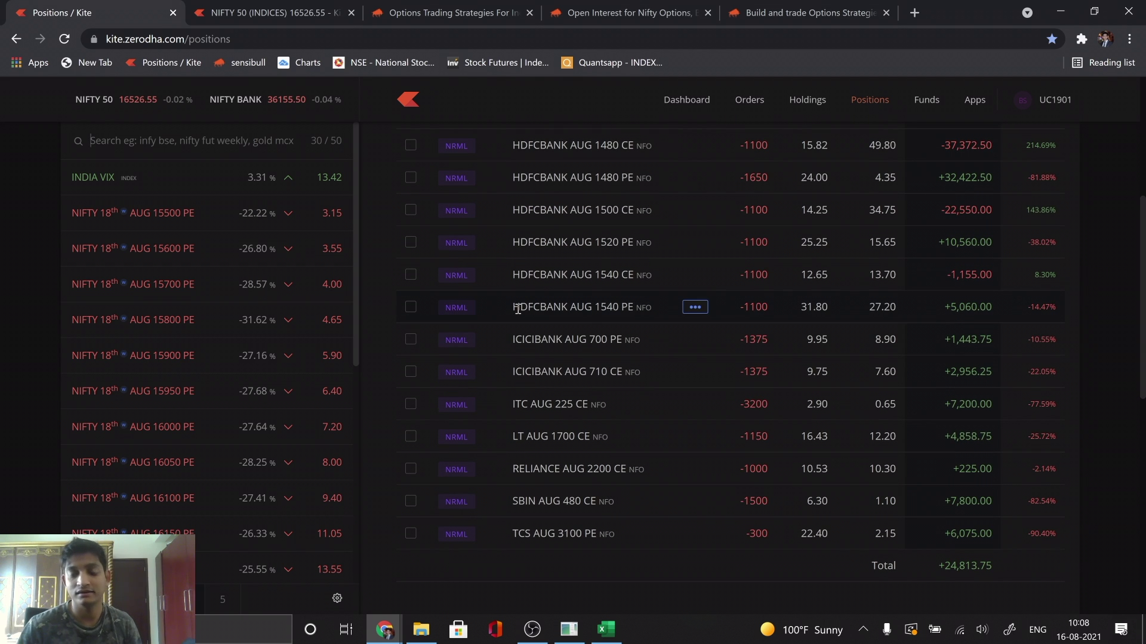
pyautogui.scroll(1, 517, 308)
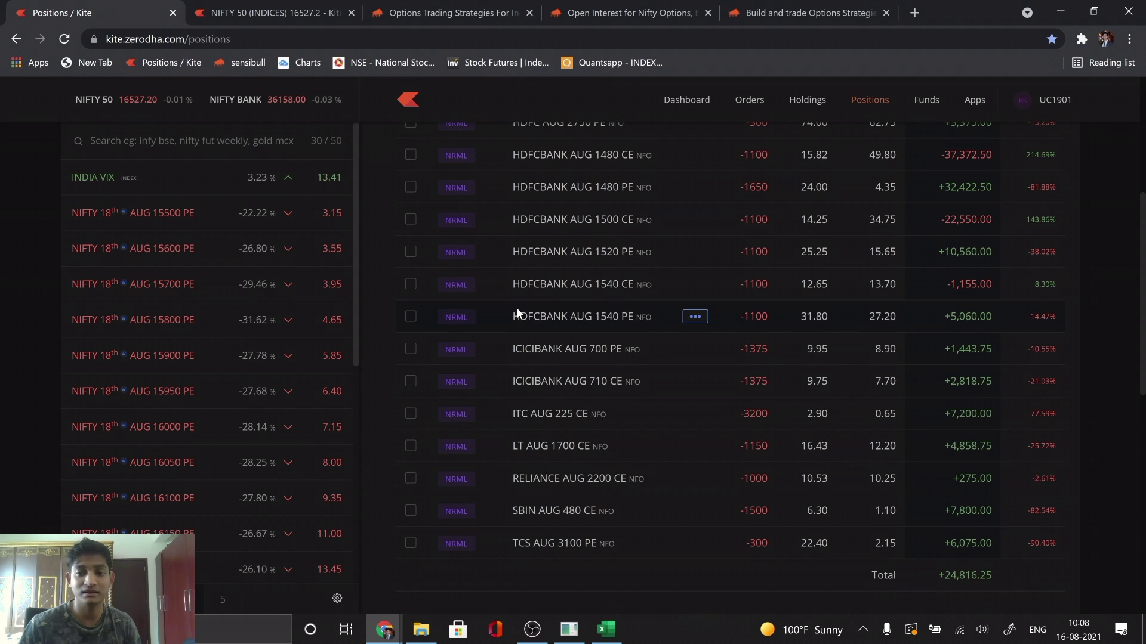
pyautogui.scroll(1, 518, 313)
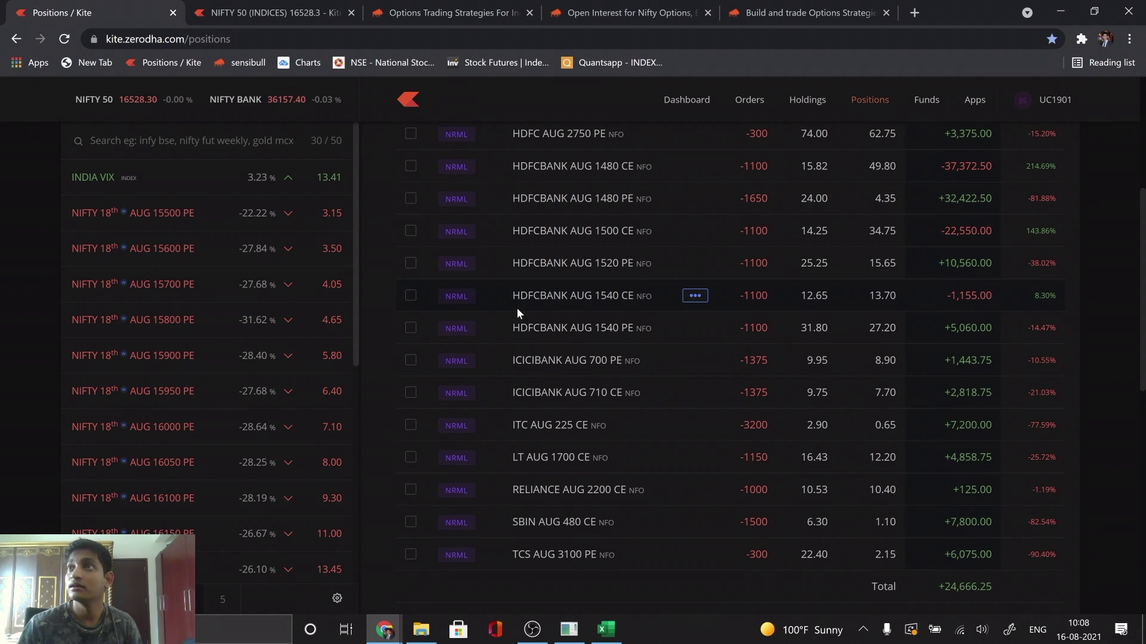
pyautogui.scroll(-1, 517, 308)
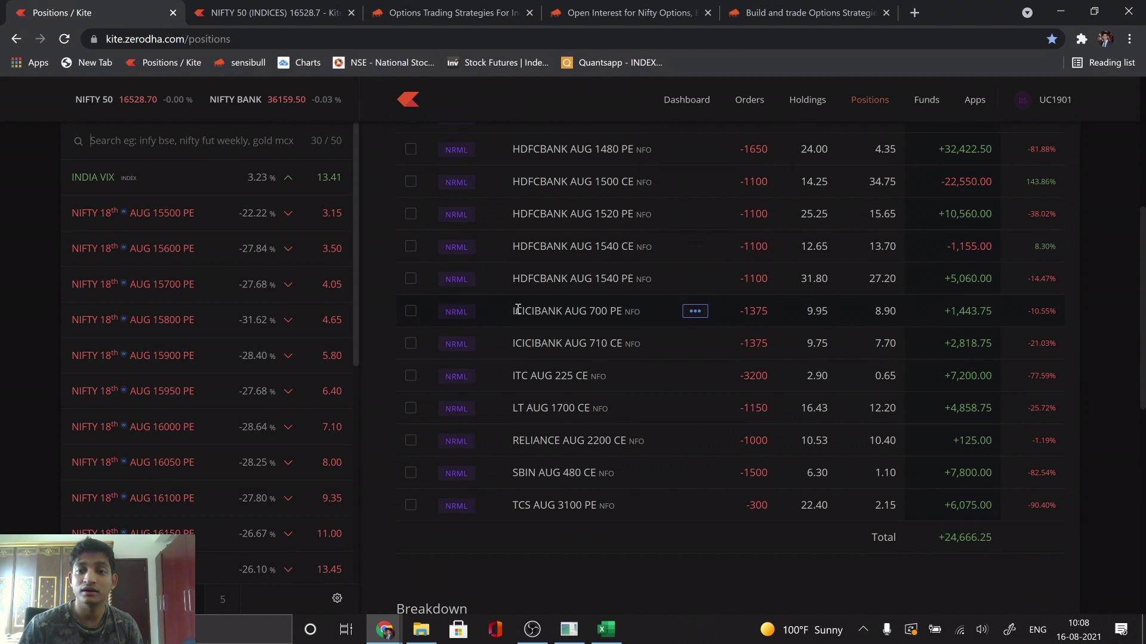
pyautogui.scroll(1, 518, 313)
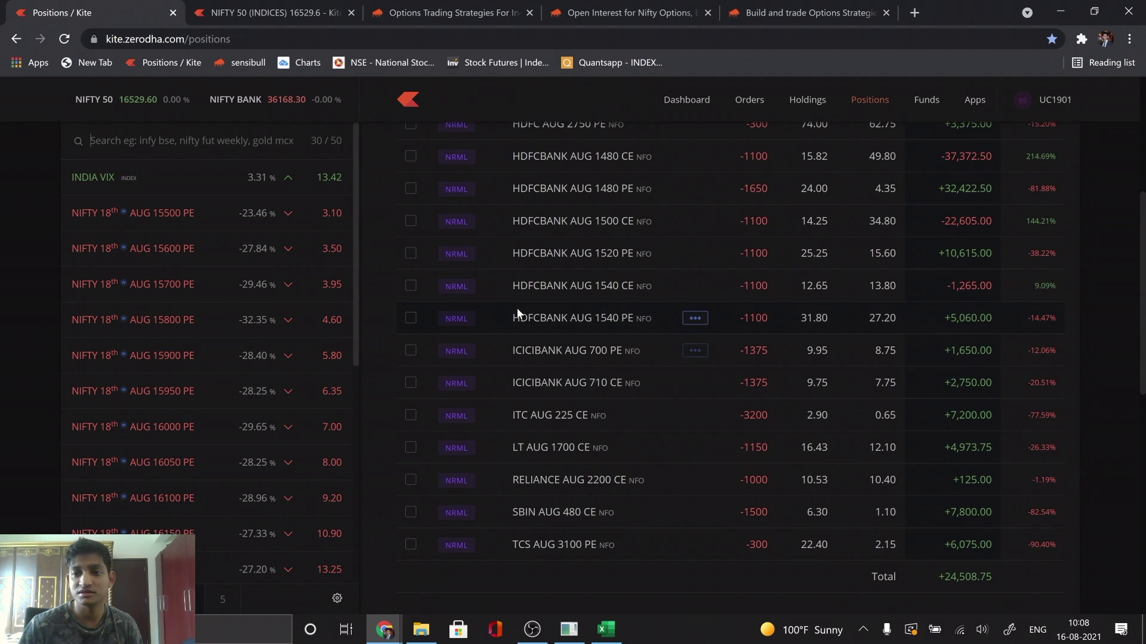
pyautogui.scroll(-1, 517, 308)
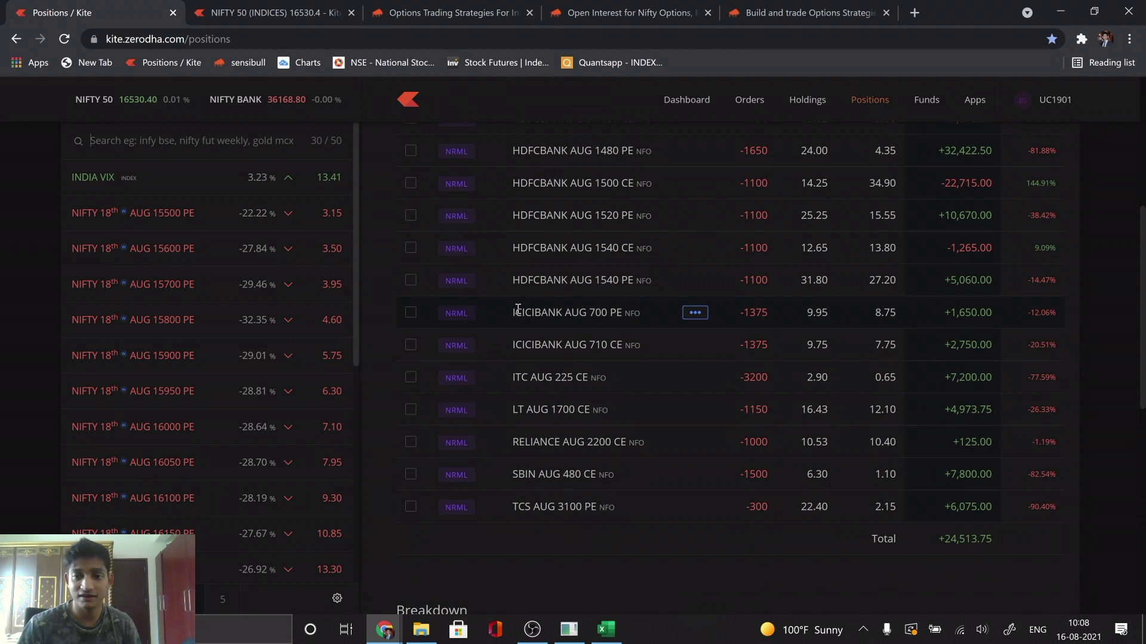
pyautogui.scroll(1, 516, 308)
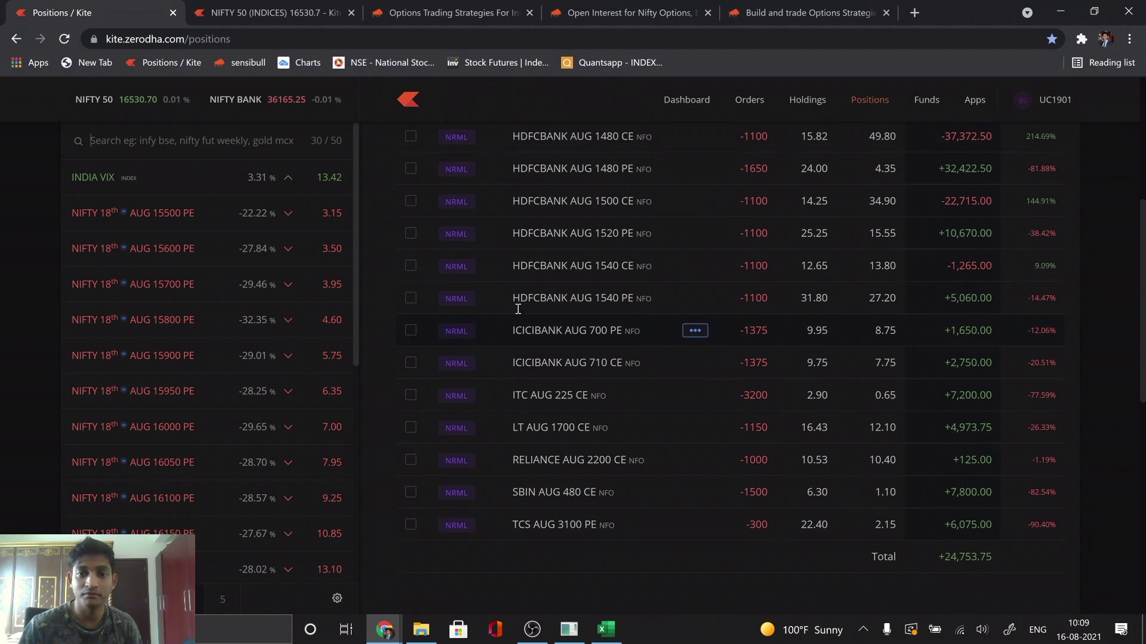
pyautogui.scroll(2, 537, 336)
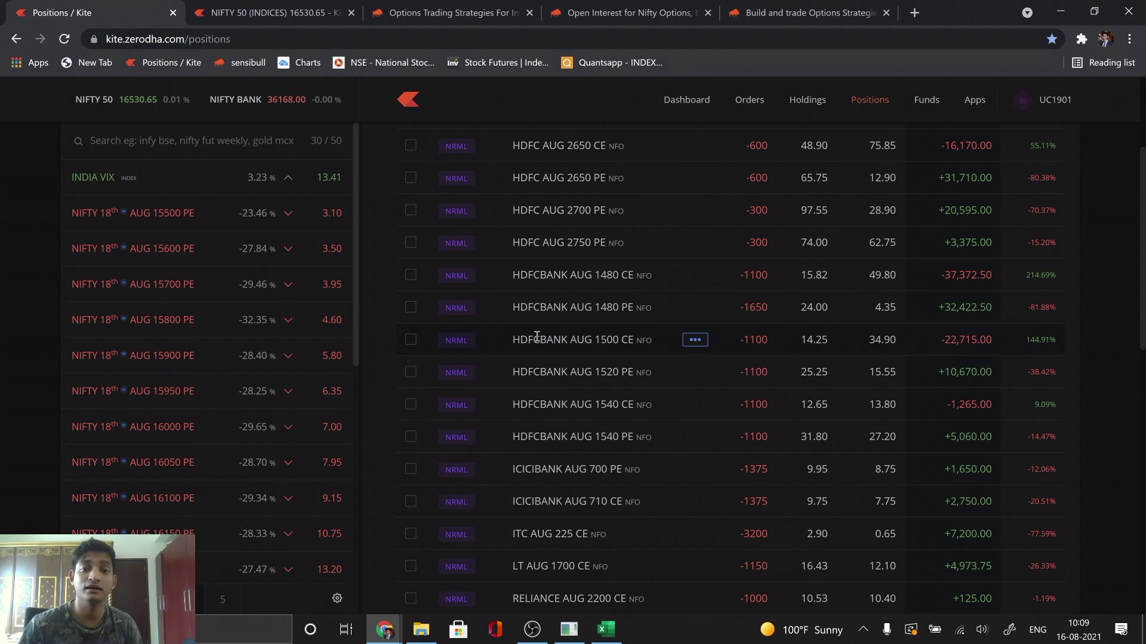
pyautogui.scroll(2, 536, 336)
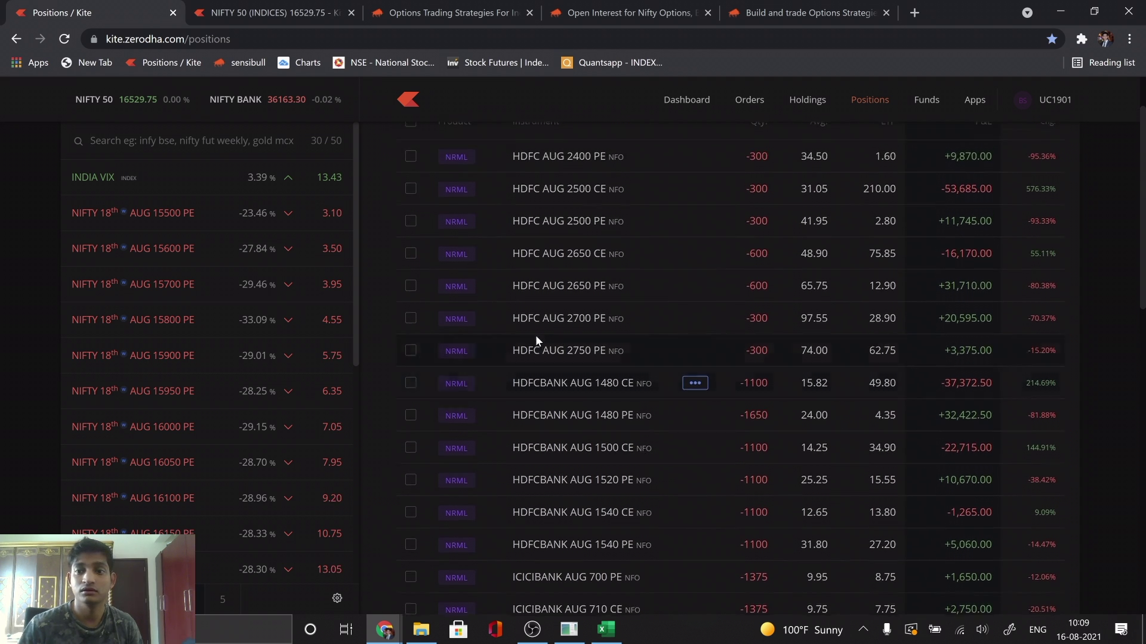
pyautogui.scroll(2, 535, 335)
pyautogui.scroll(-9, 535, 334)
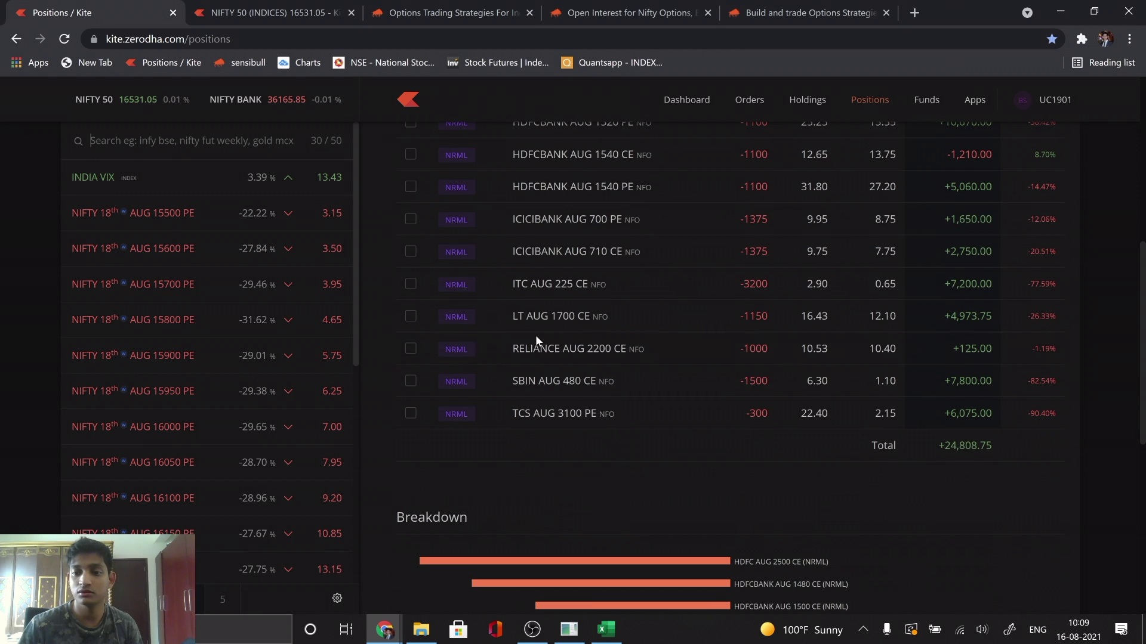
# Analyze all six HDFCBANK legs in Sensibull: max profit 61,353, breakevens 1469.78 and 1551.92
pyautogui.click(334, 9)
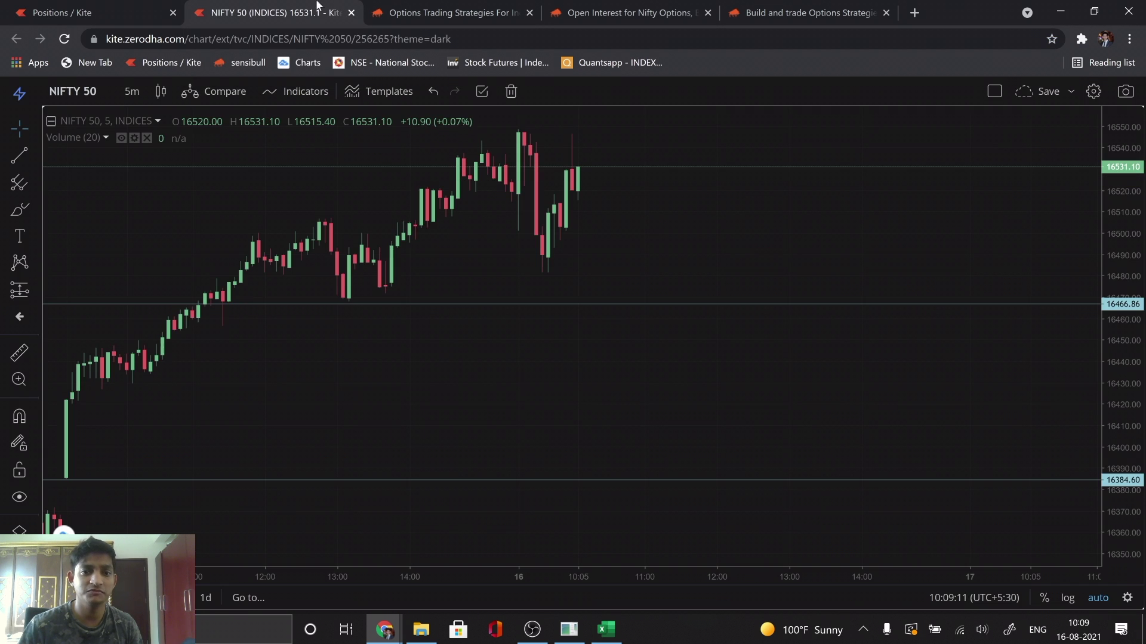
pyautogui.click(388, 8)
pyautogui.scroll(-4, 646, 414)
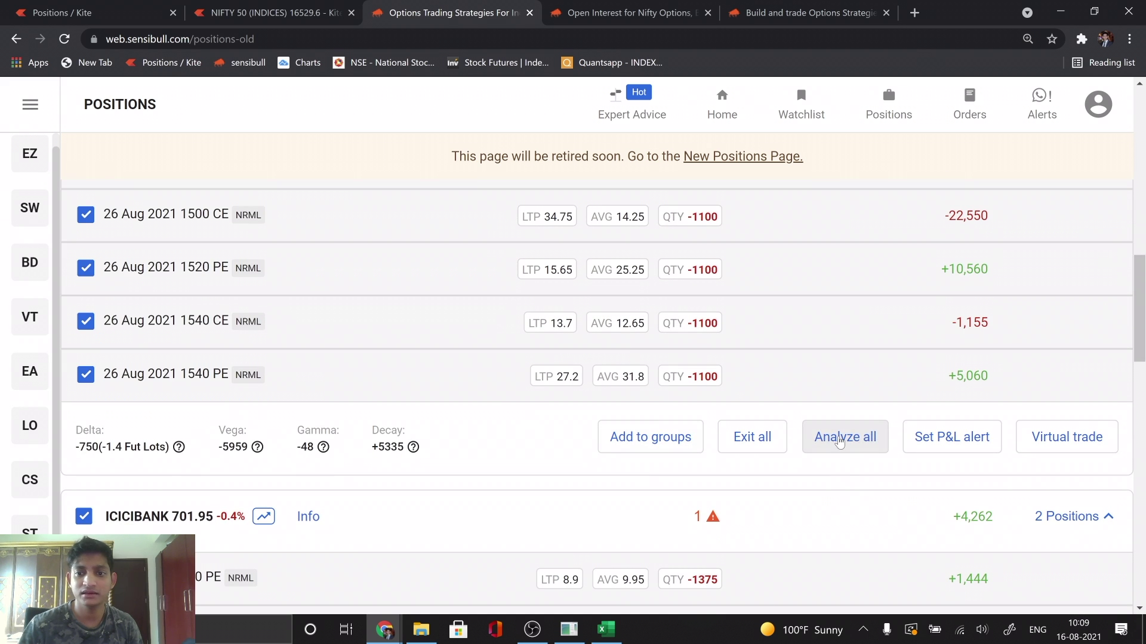
pyautogui.click(839, 442)
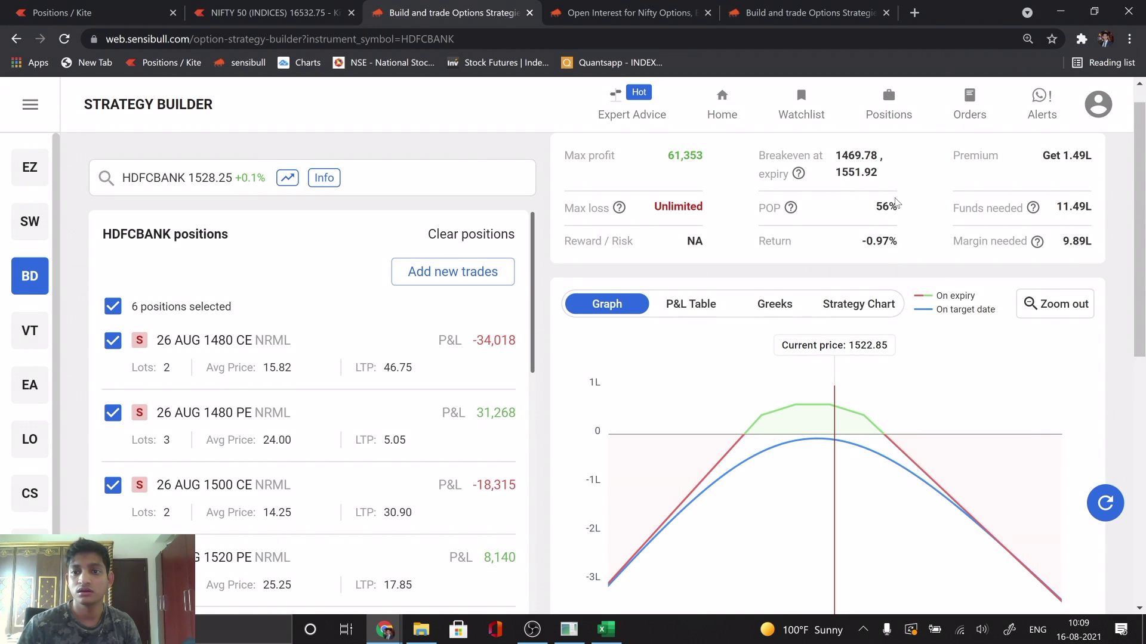
pyautogui.moveTo(872, 446)
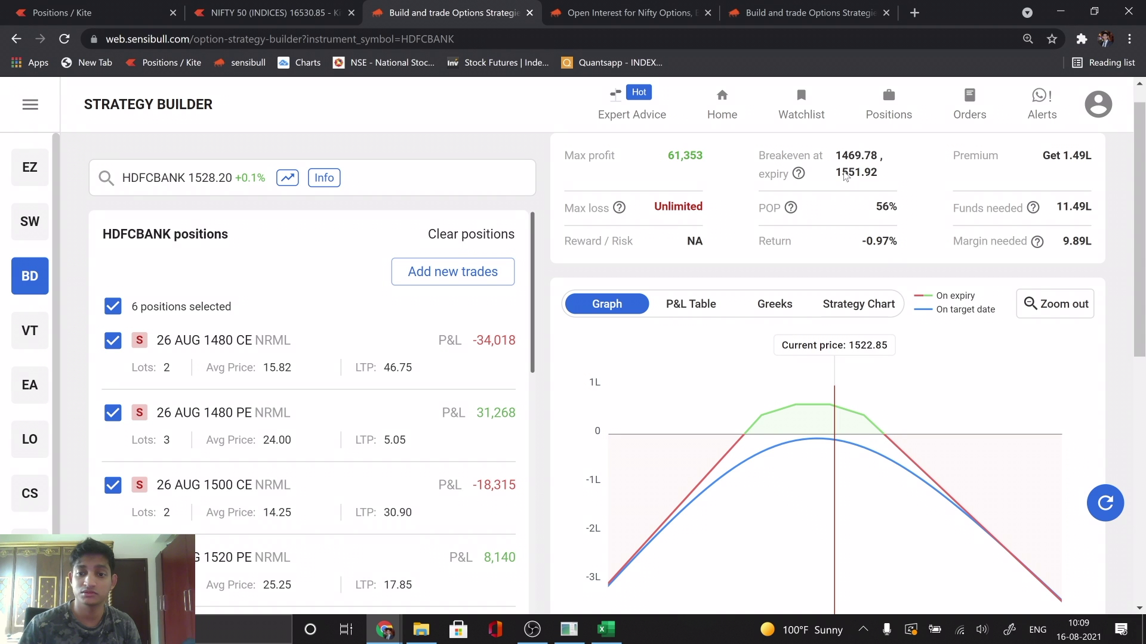
pyautogui.scroll(-1, 846, 182)
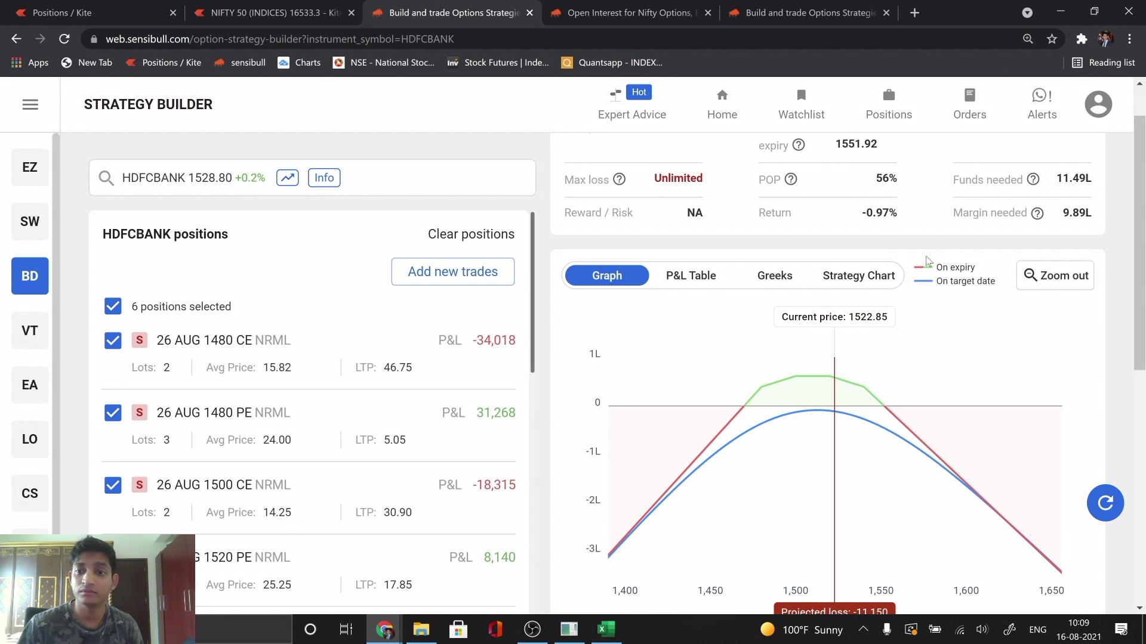
pyautogui.scroll(1, 875, 192)
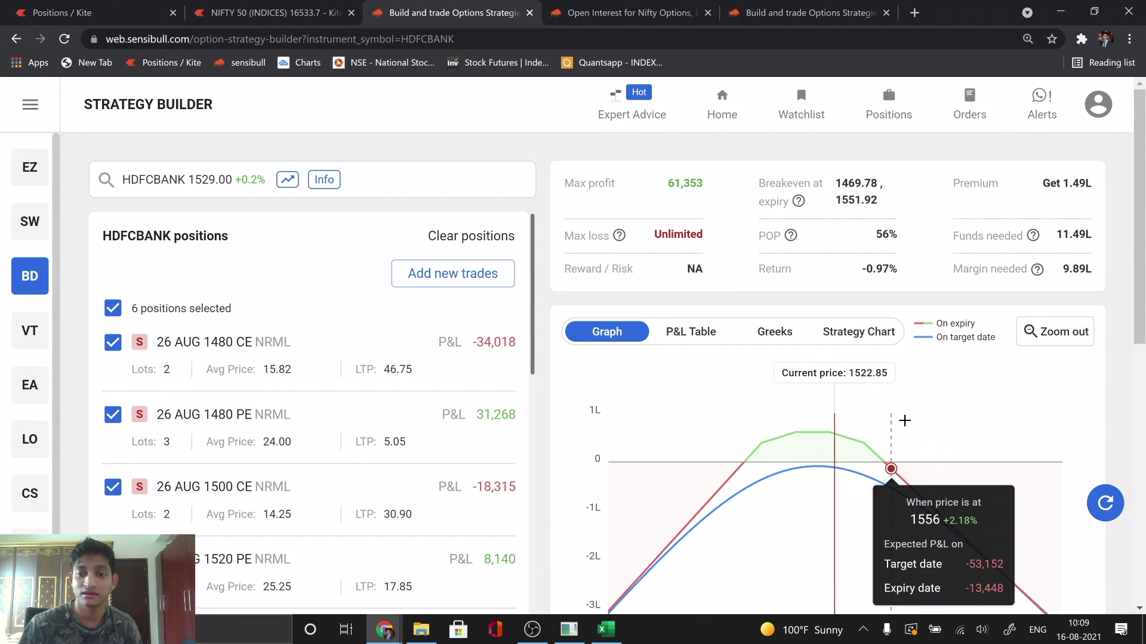
# Limit the HDFCBANK payoff to only the 1480 CE, 1480 PE and 1500 CE legs
pyautogui.click(310, 12)
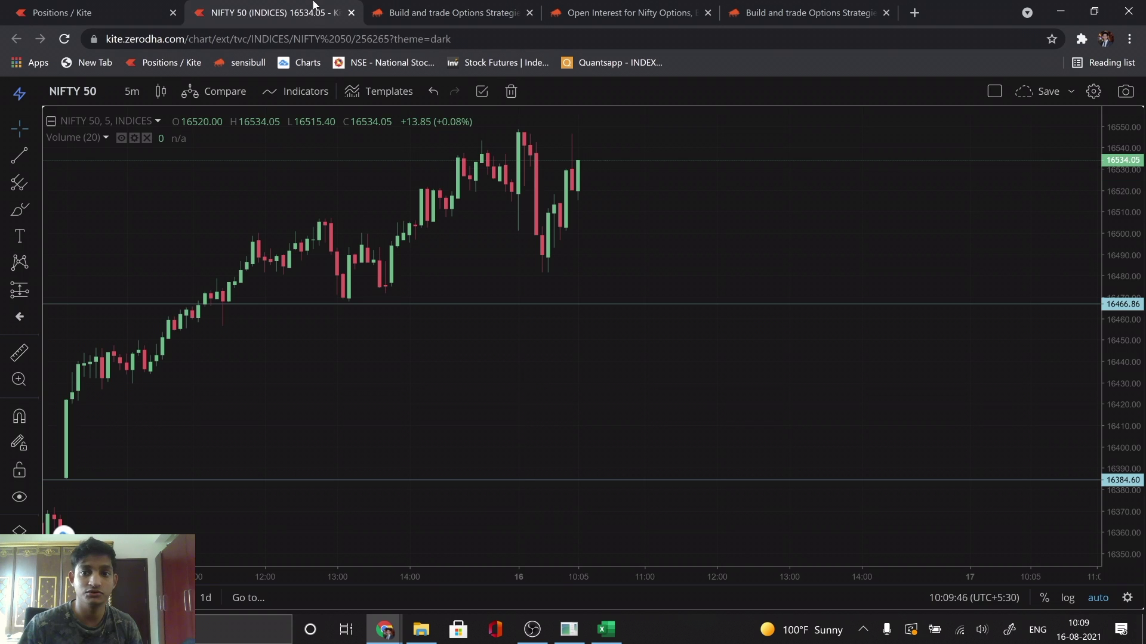
pyautogui.click(483, 6)
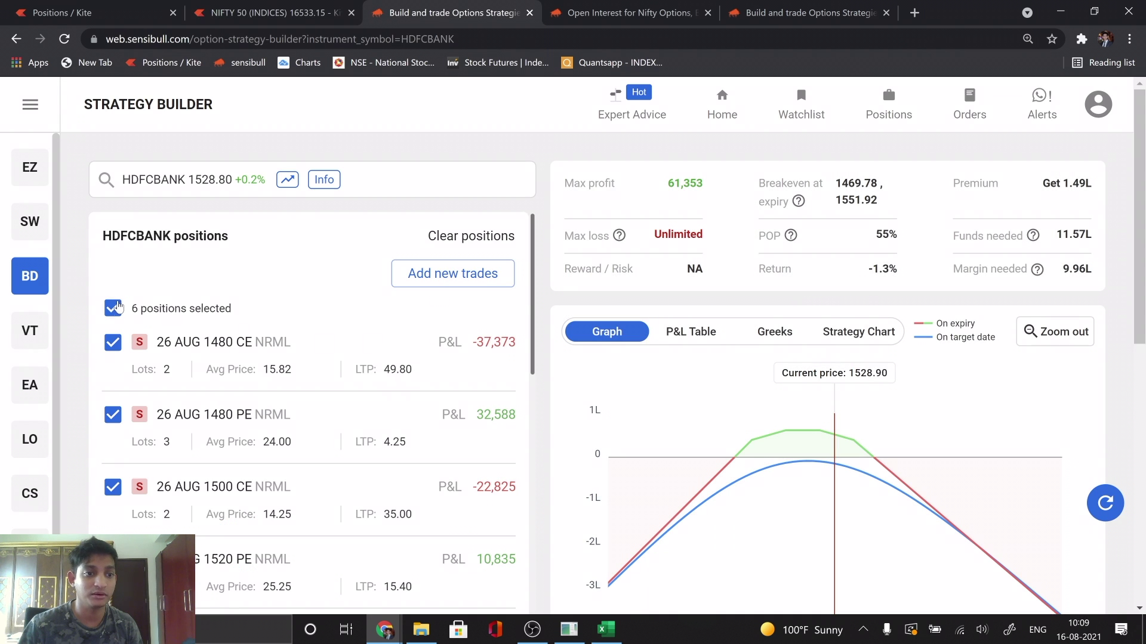
pyautogui.click(117, 308)
pyautogui.click(113, 264)
pyautogui.click(113, 335)
pyautogui.click(113, 409)
# Restore all six HDFCBANK legs, showing a projected -15,055 at the 1527.40 price
pyautogui.scroll(2, 377, 407)
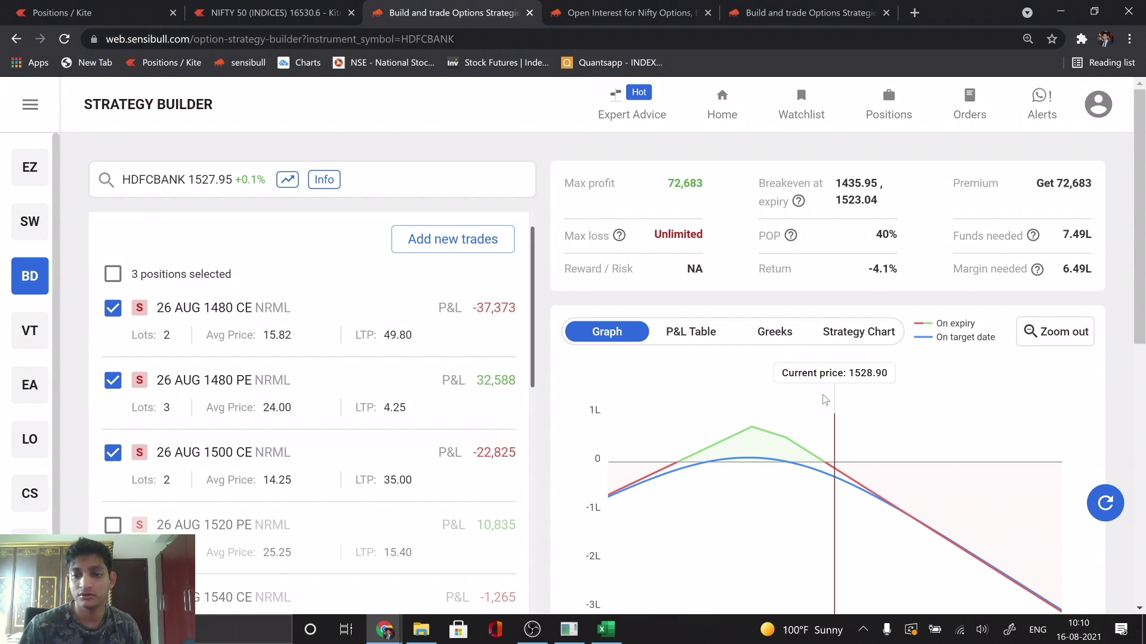
pyautogui.click(113, 274)
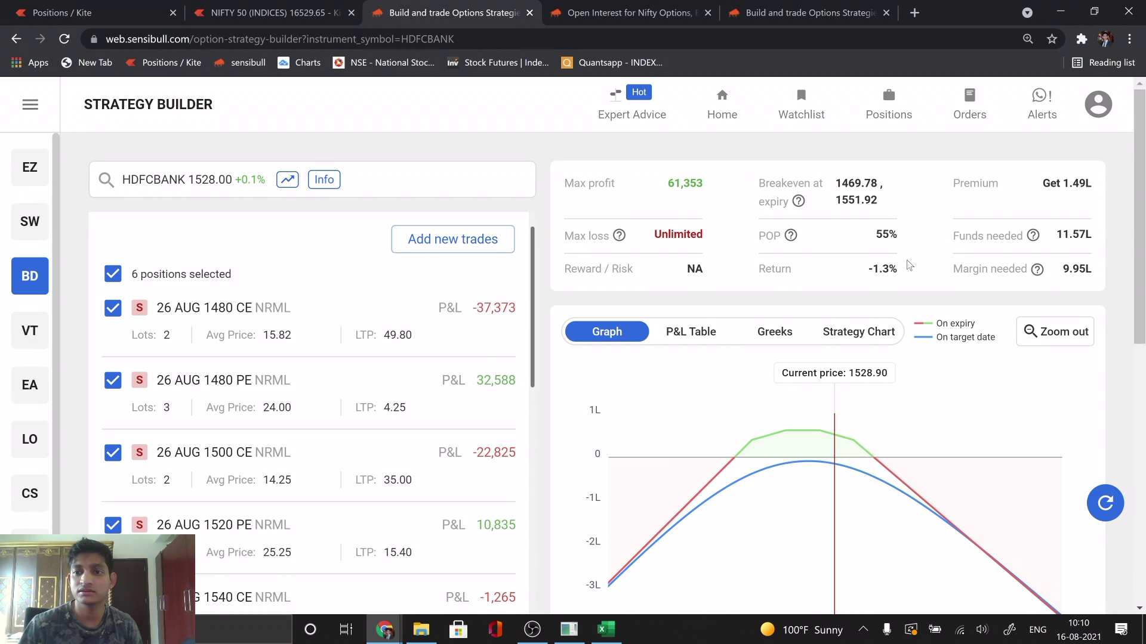
pyautogui.scroll(-2, 908, 266)
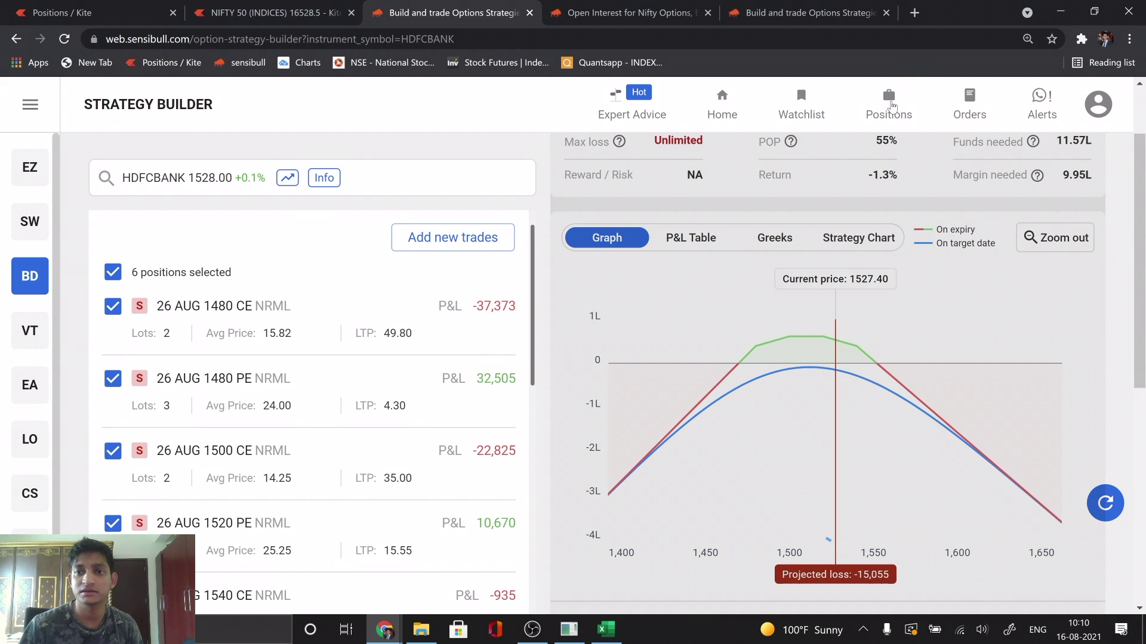
# Load the seven HDFC positions into the Sensibull strategy builder
pyautogui.click(890, 105)
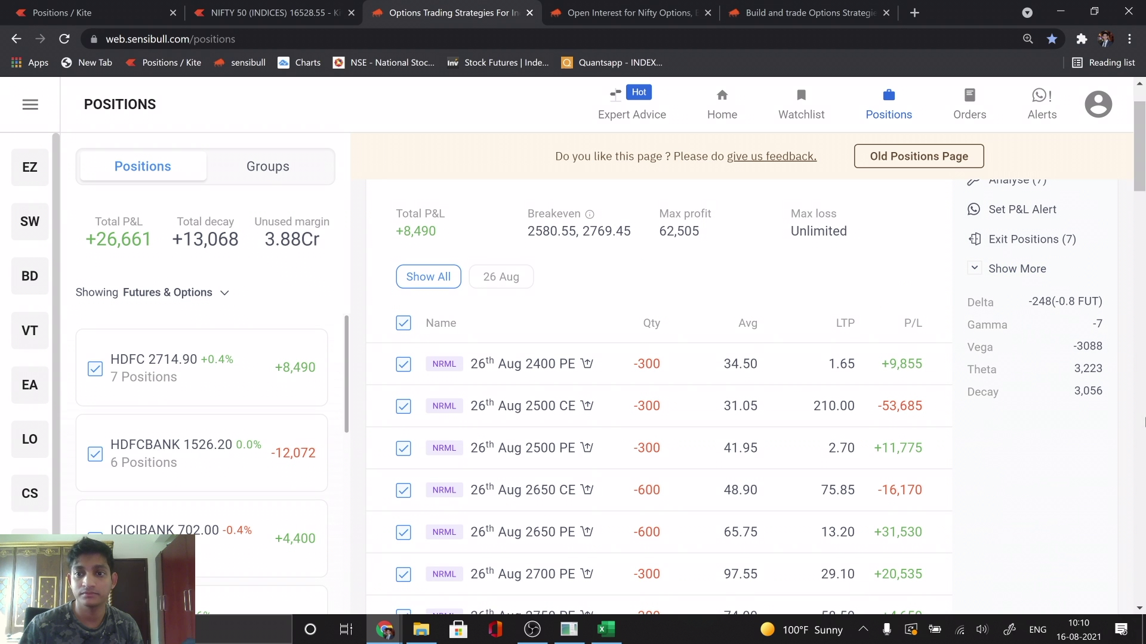
pyautogui.scroll(-4, 868, 317)
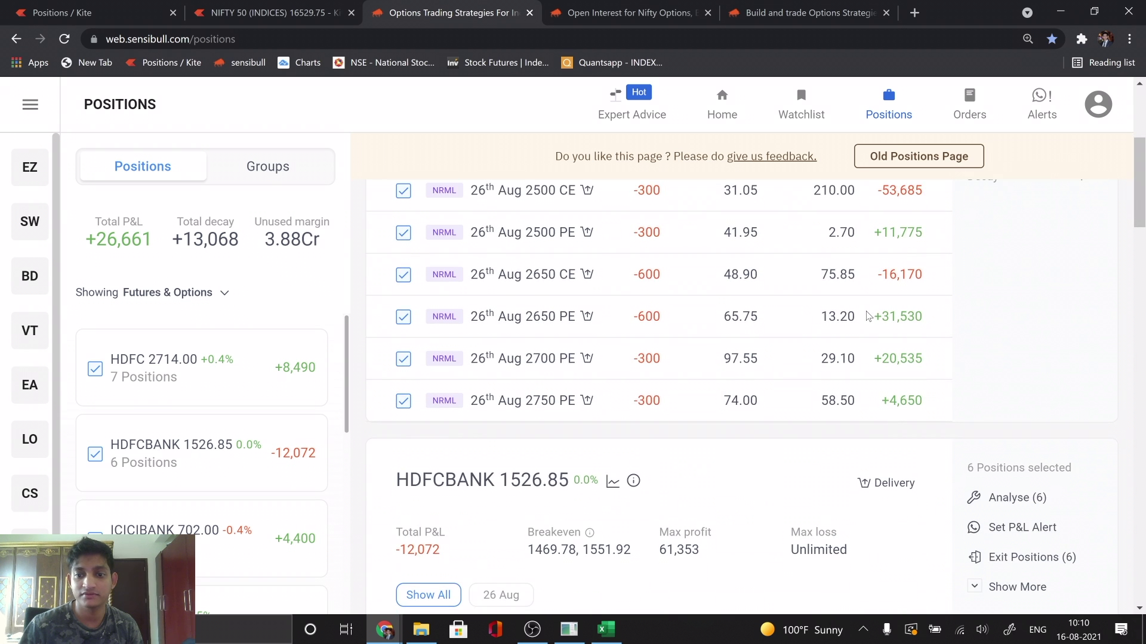
pyautogui.scroll(5, 868, 317)
pyautogui.click(1003, 187)
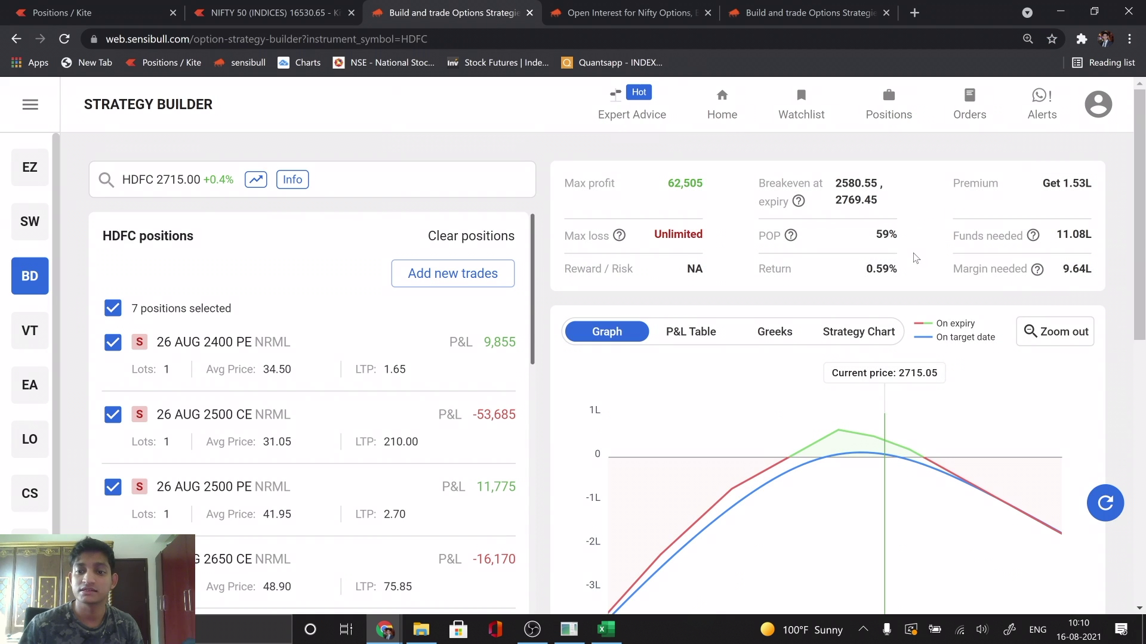
pyautogui.scroll(-1, 916, 299)
pyautogui.moveTo(893, 406)
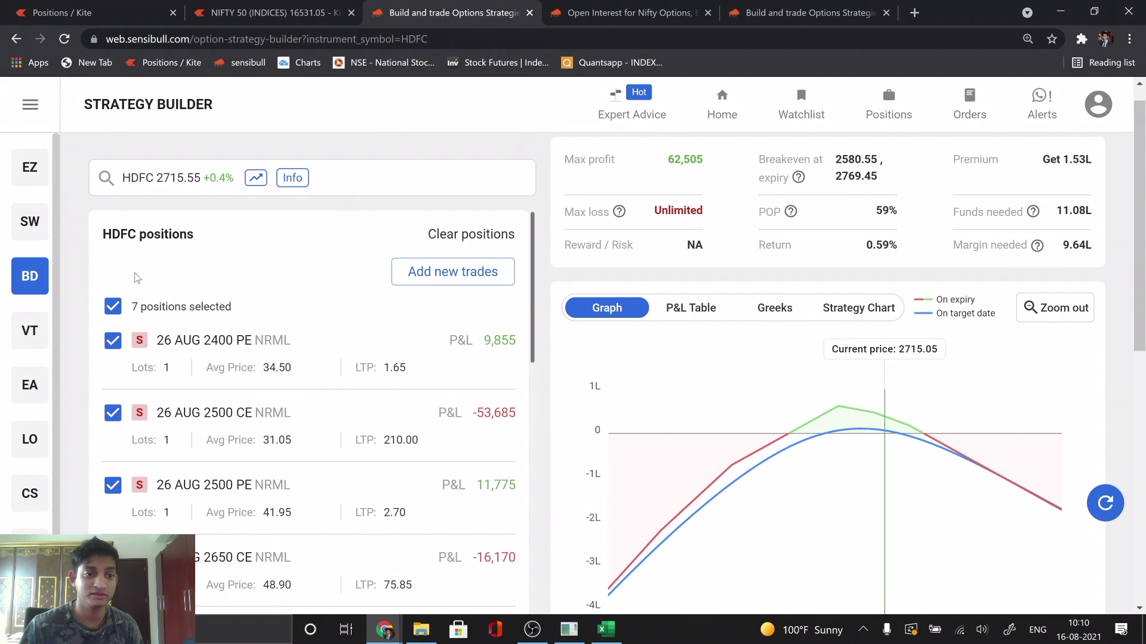
# Deselect all legs, view the 26 AUG 2400 PE payoff alone, then add the 2500 CE
pyautogui.click(111, 306)
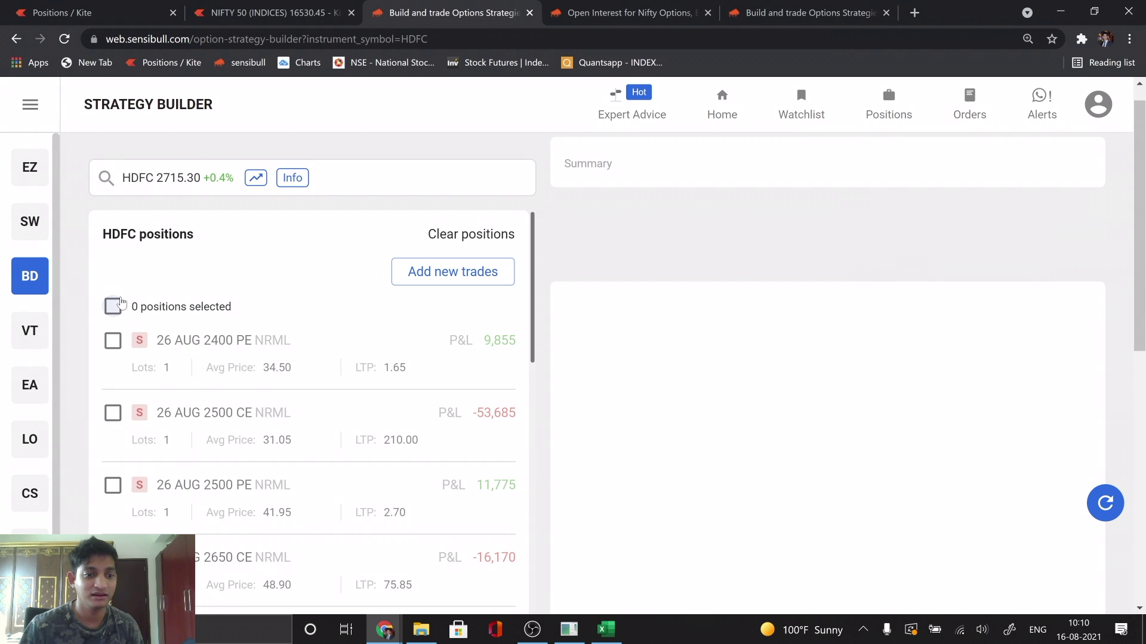
pyautogui.scroll(-1, 119, 304)
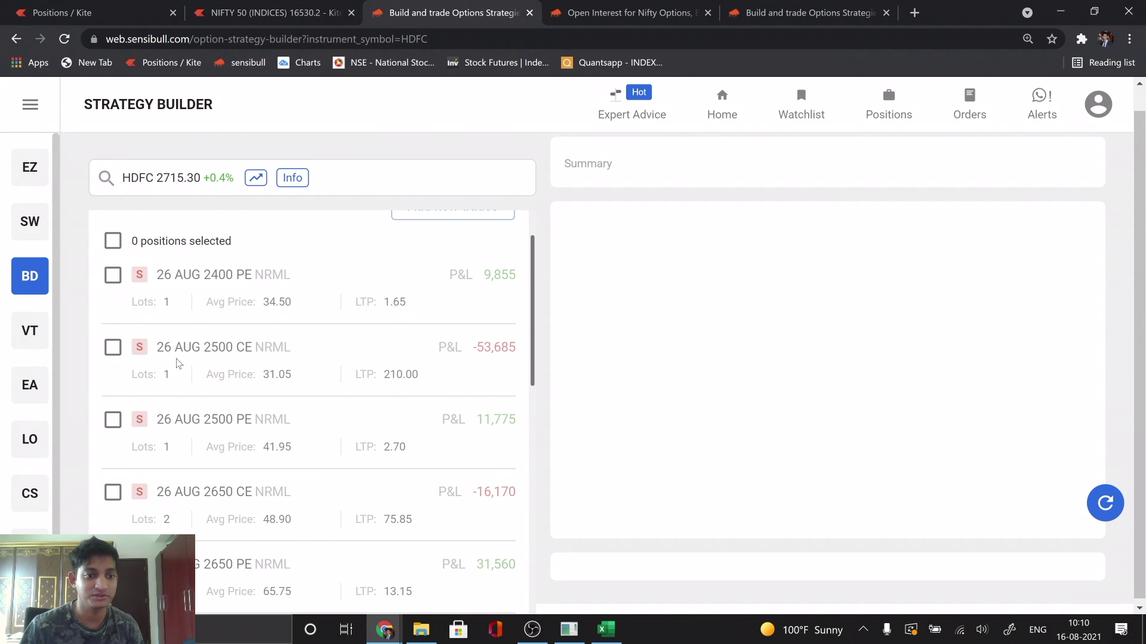
pyautogui.click(113, 276)
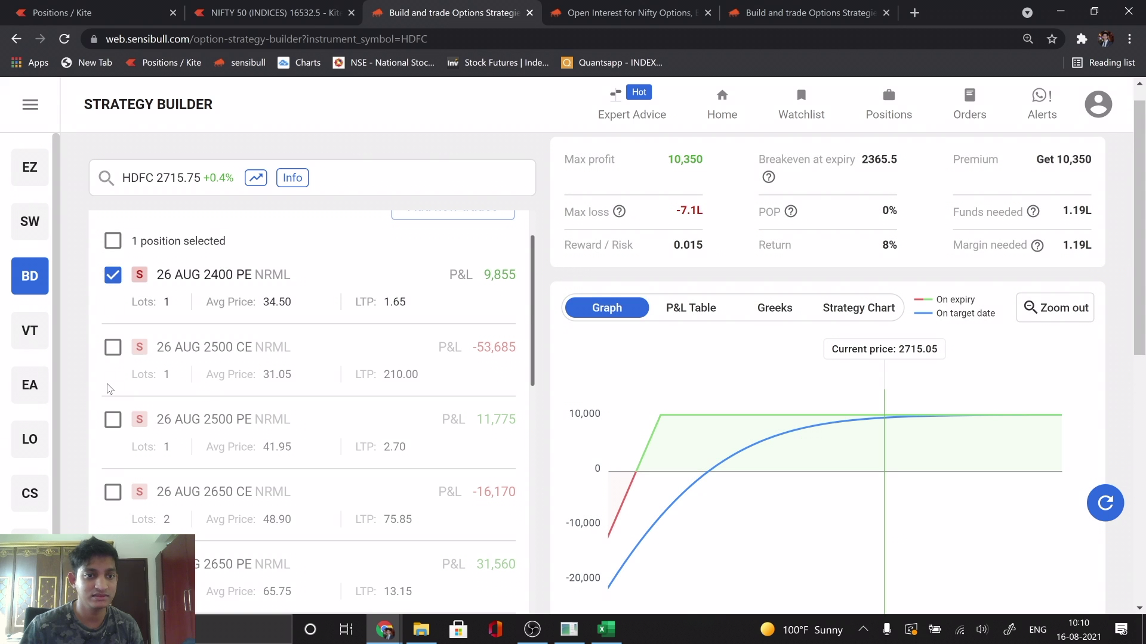
pyautogui.scroll(-1, 109, 389)
pyautogui.click(113, 277)
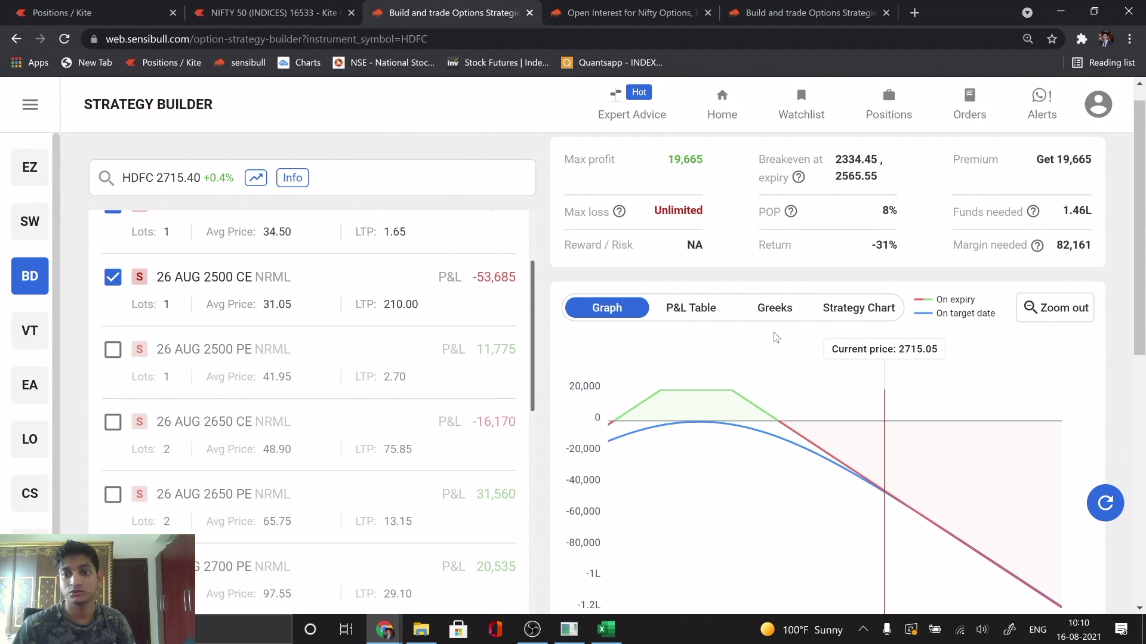
# Reselect all seven HDFC legs: max profit 62,505, breakevens 2580.55 and 2769.45
pyautogui.scroll(1, 879, 206)
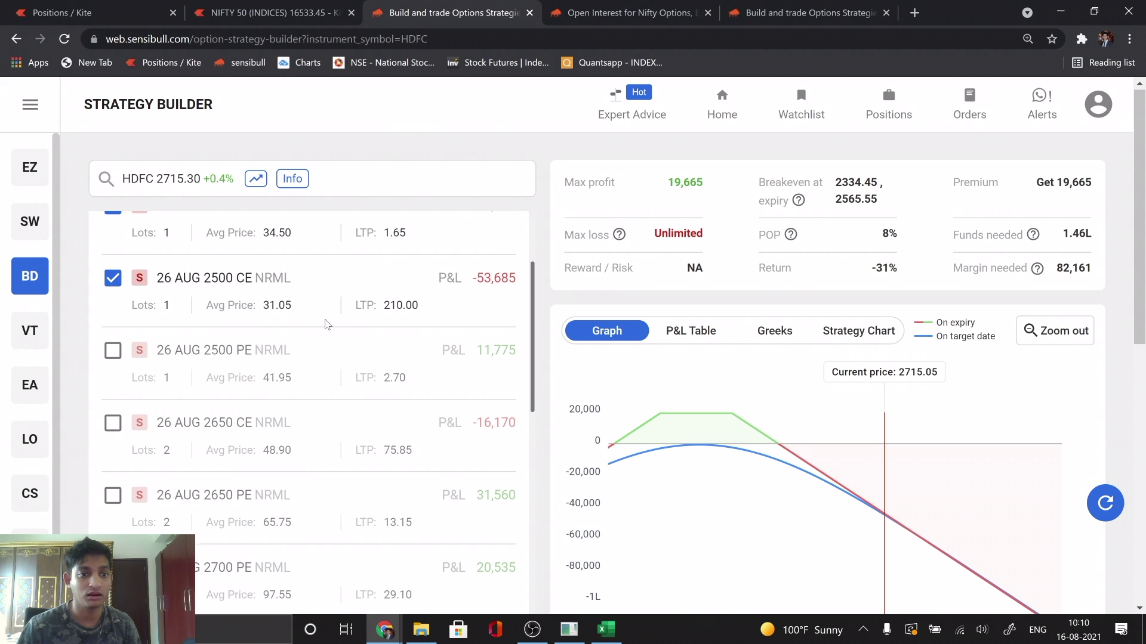
pyautogui.scroll(1, 327, 324)
pyautogui.scroll(3, 327, 324)
pyautogui.click(113, 307)
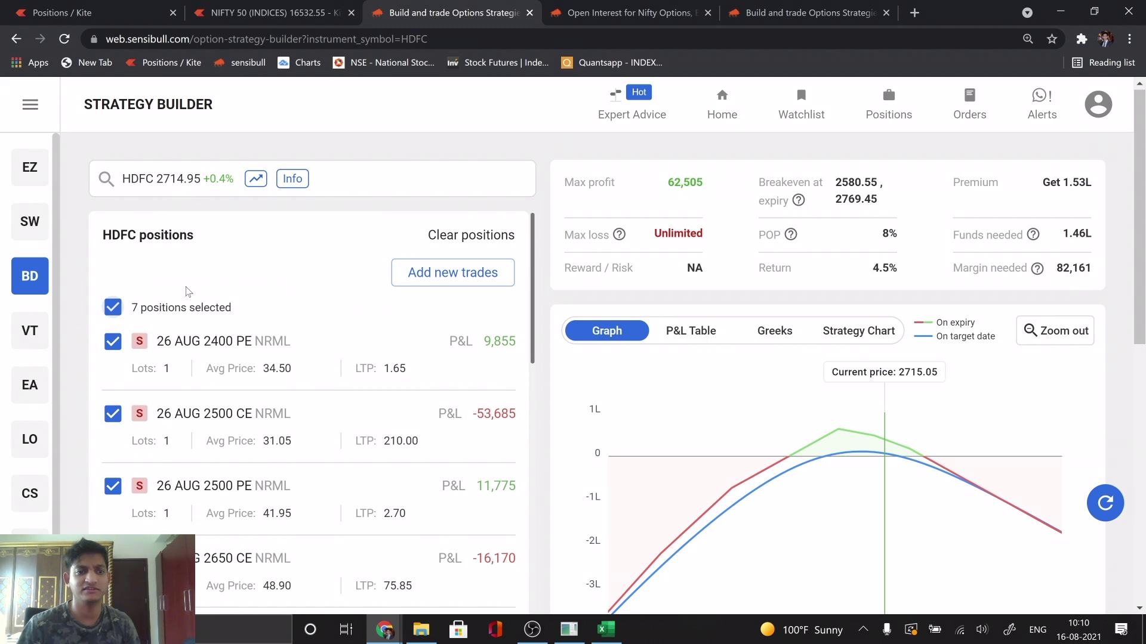
pyautogui.scroll(-5, 269, 296)
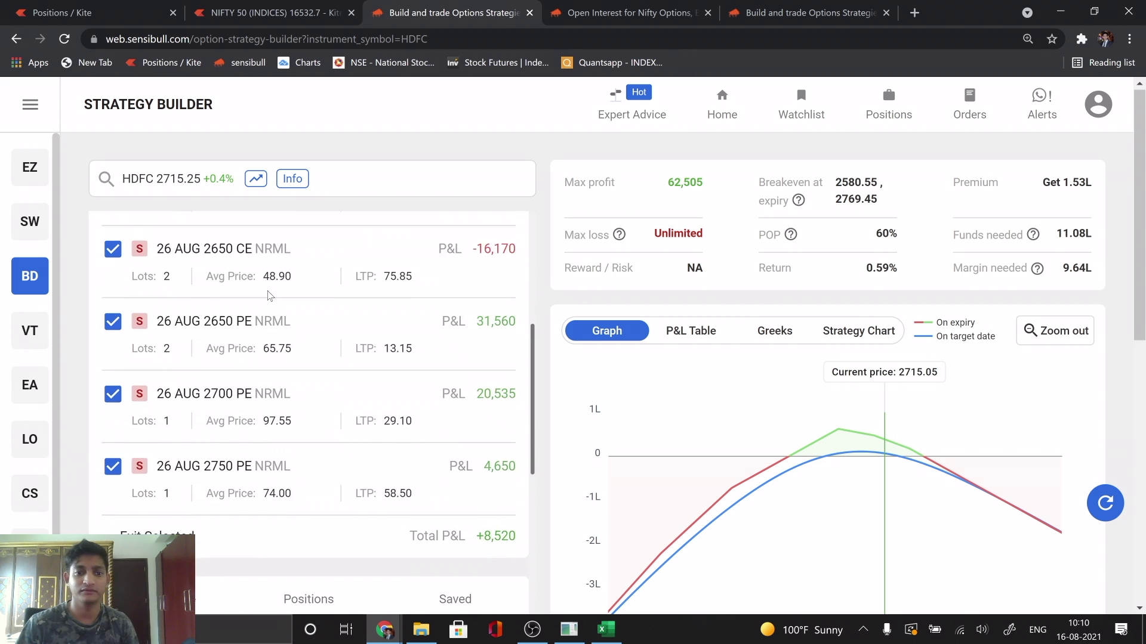
pyautogui.scroll(-1, 269, 296)
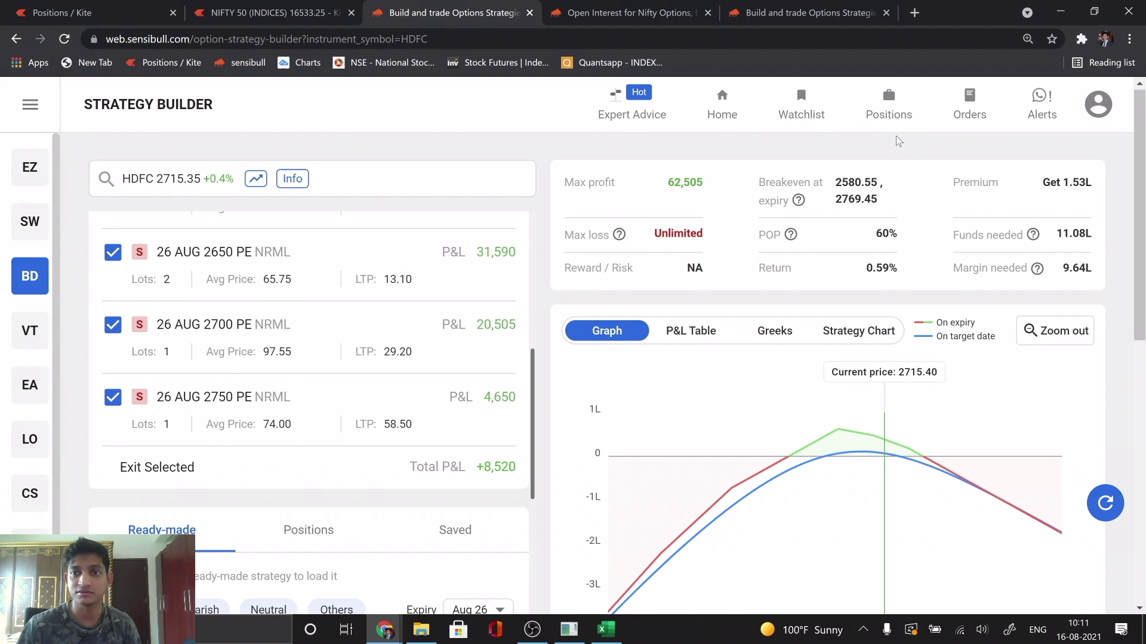
# Browse the HDFC and ICICIBANK cards on Sensibull Positions (ICICIBANK max profit 27,088, P&L +4,331)
pyautogui.click(890, 109)
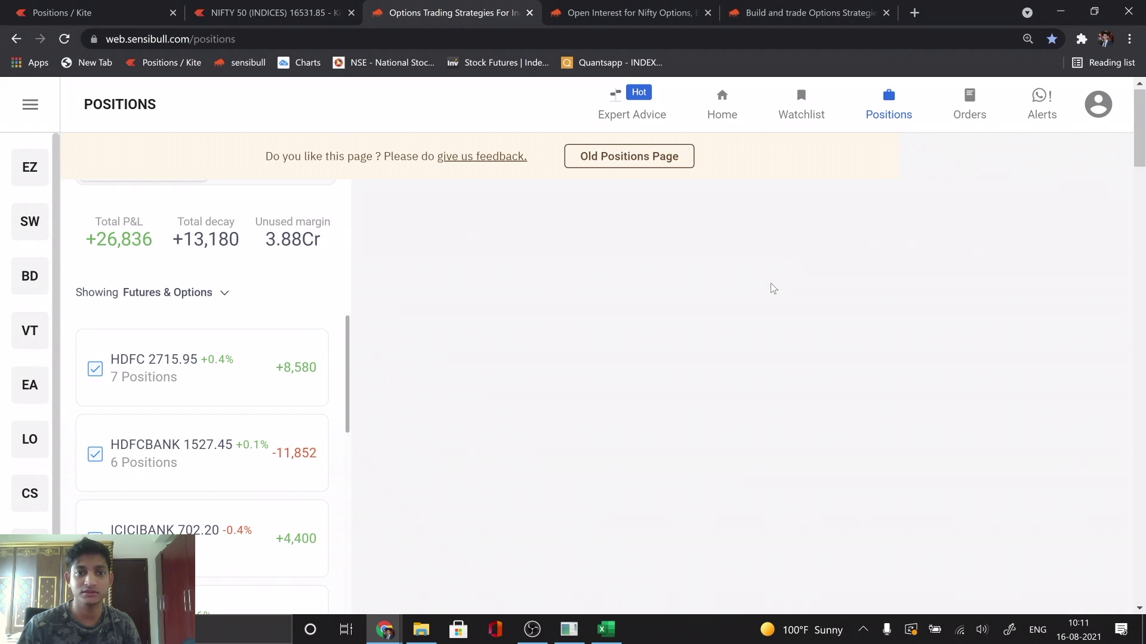
pyautogui.scroll(-7, 774, 289)
pyautogui.scroll(2, 774, 289)
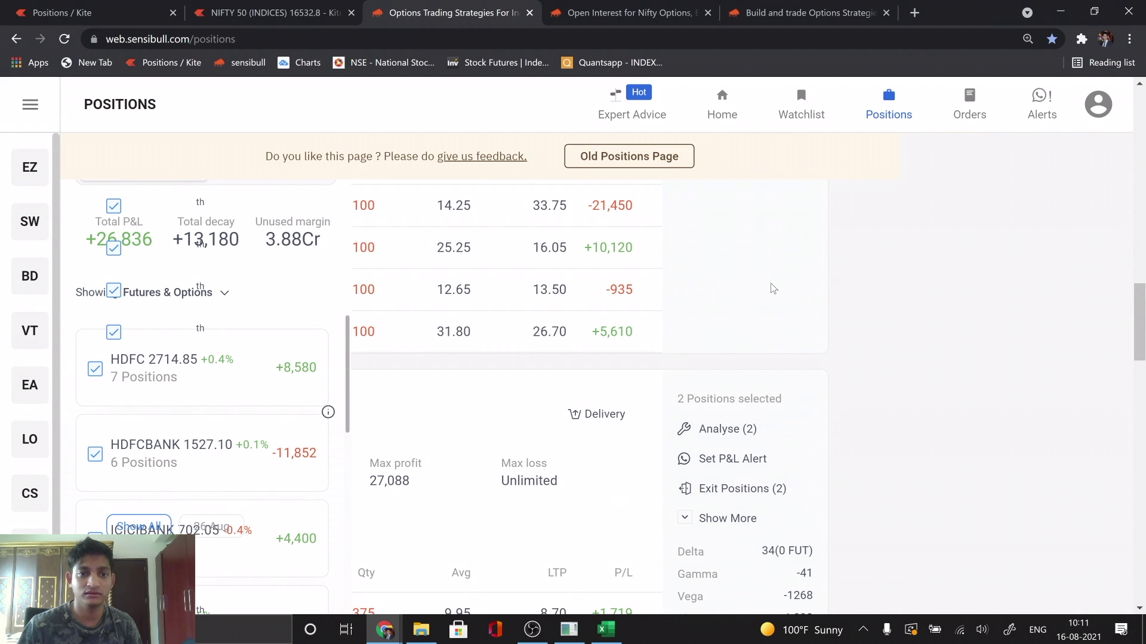
pyautogui.scroll(4, 659, 395)
pyautogui.scroll(4, 659, 395)
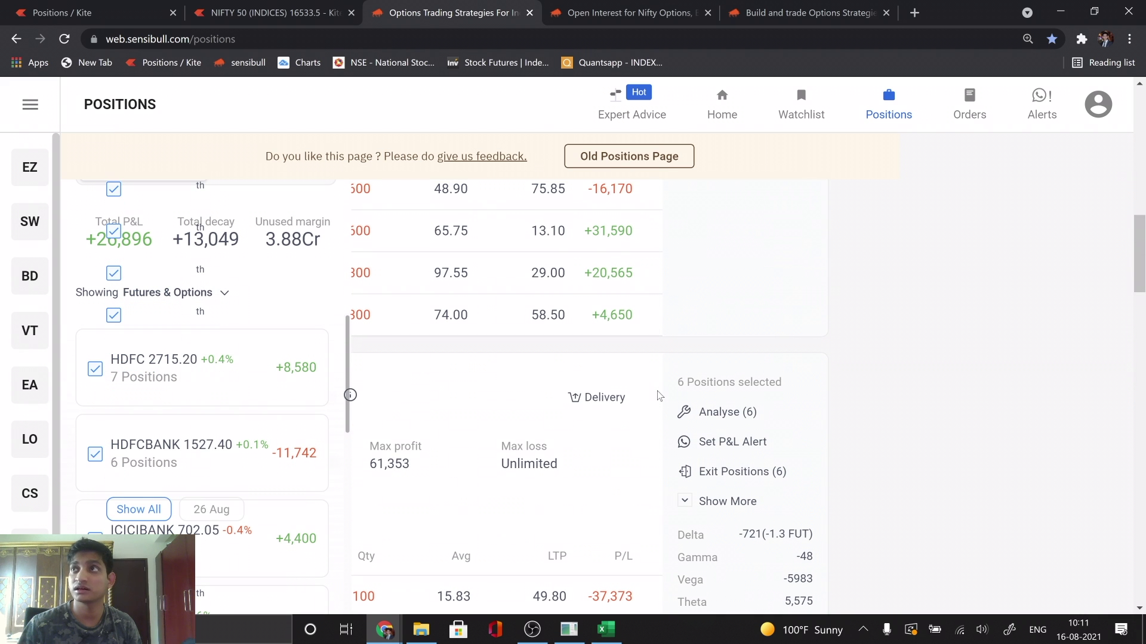
pyautogui.scroll(-6, 659, 395)
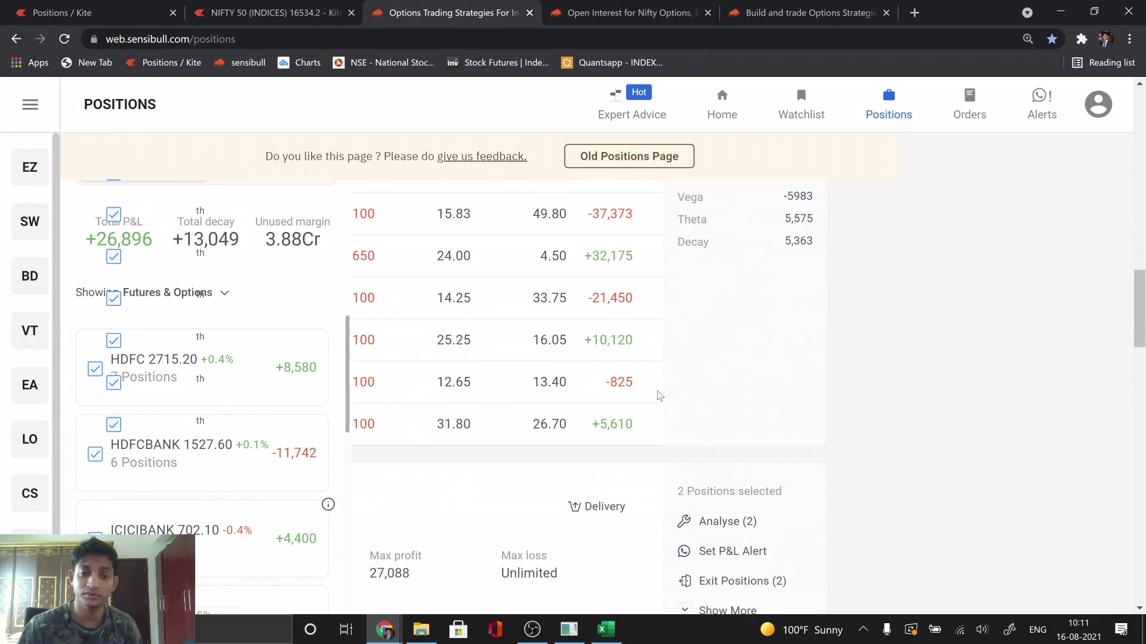
pyautogui.scroll(-3, 660, 396)
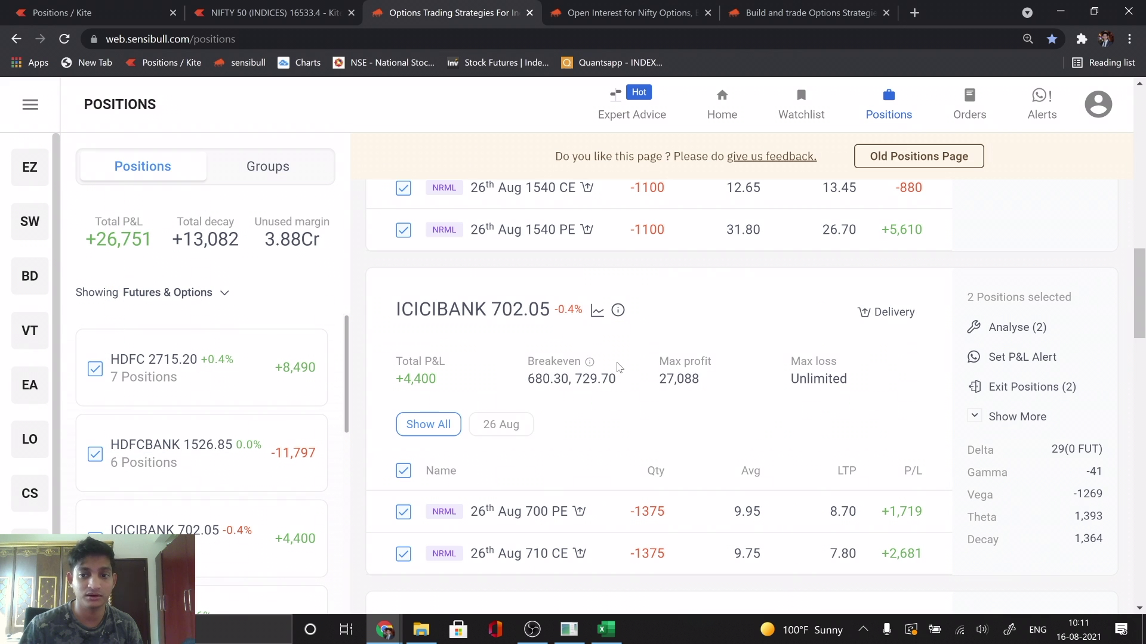
pyautogui.scroll(-2, 619, 367)
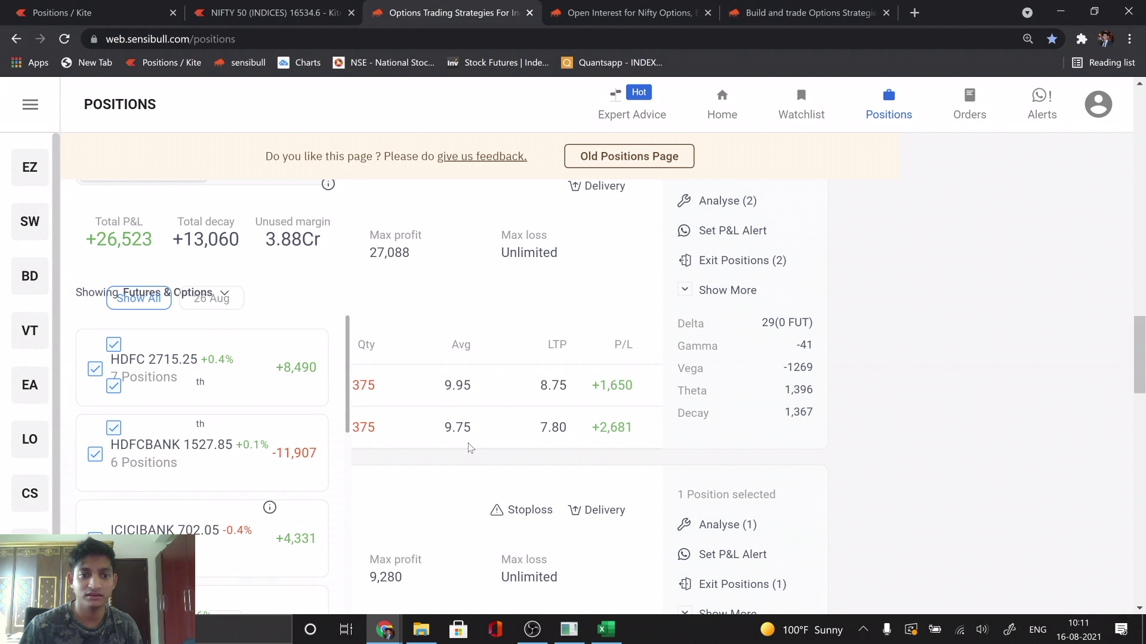
# Browse ICICIBANK through TCS cards on the Old Positions Page, then return to Kite Positions
pyautogui.click(629, 156)
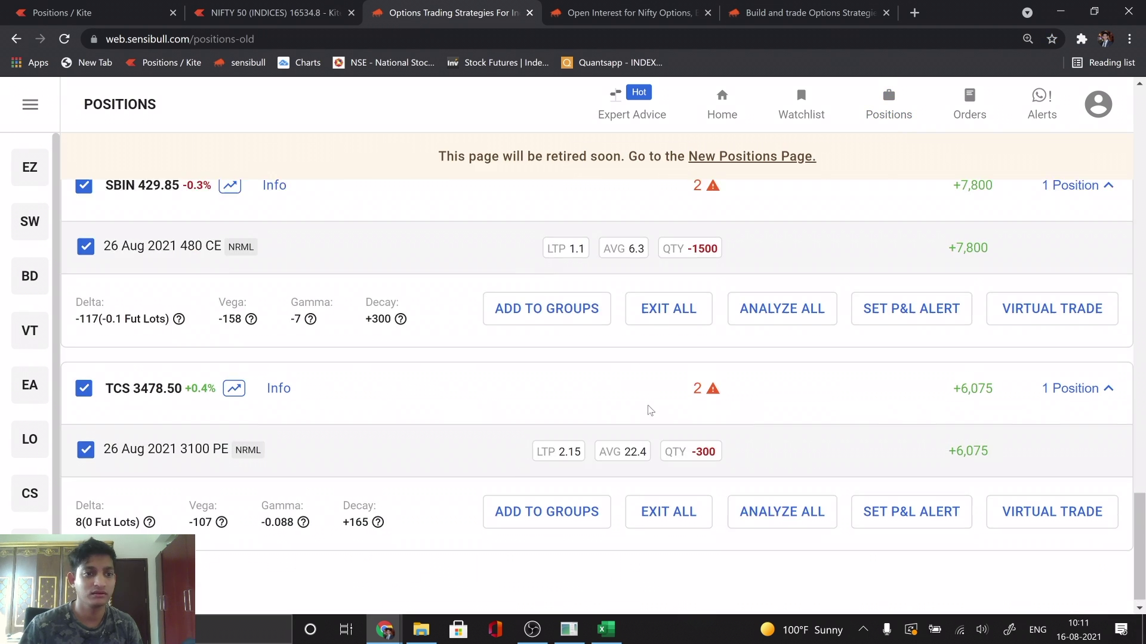
pyautogui.scroll(8, 650, 410)
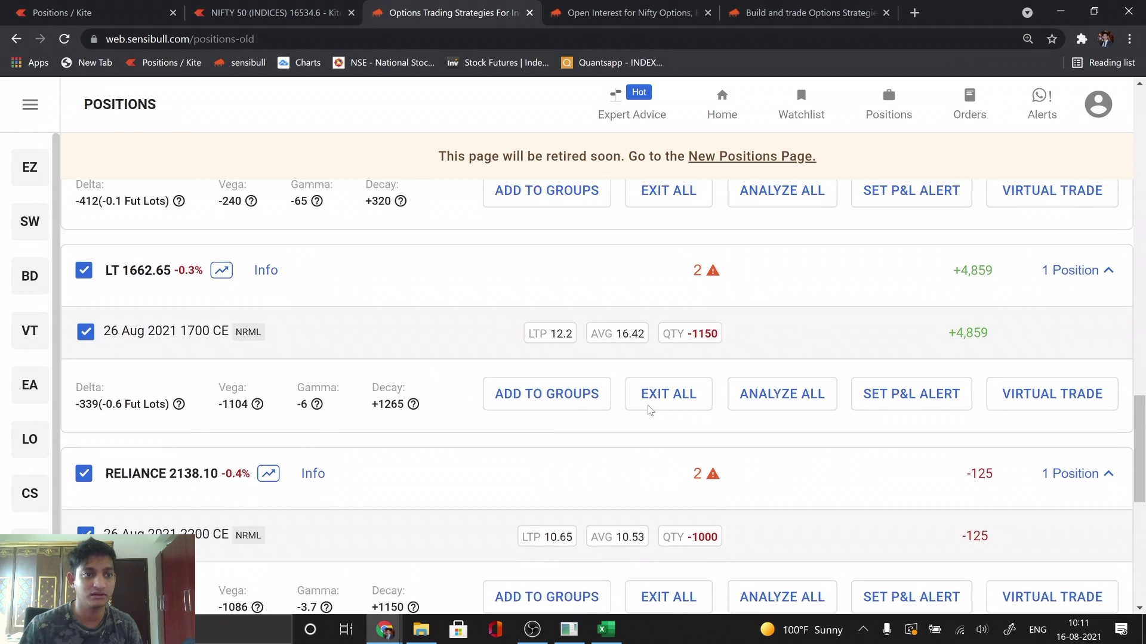
pyautogui.scroll(8, 650, 410)
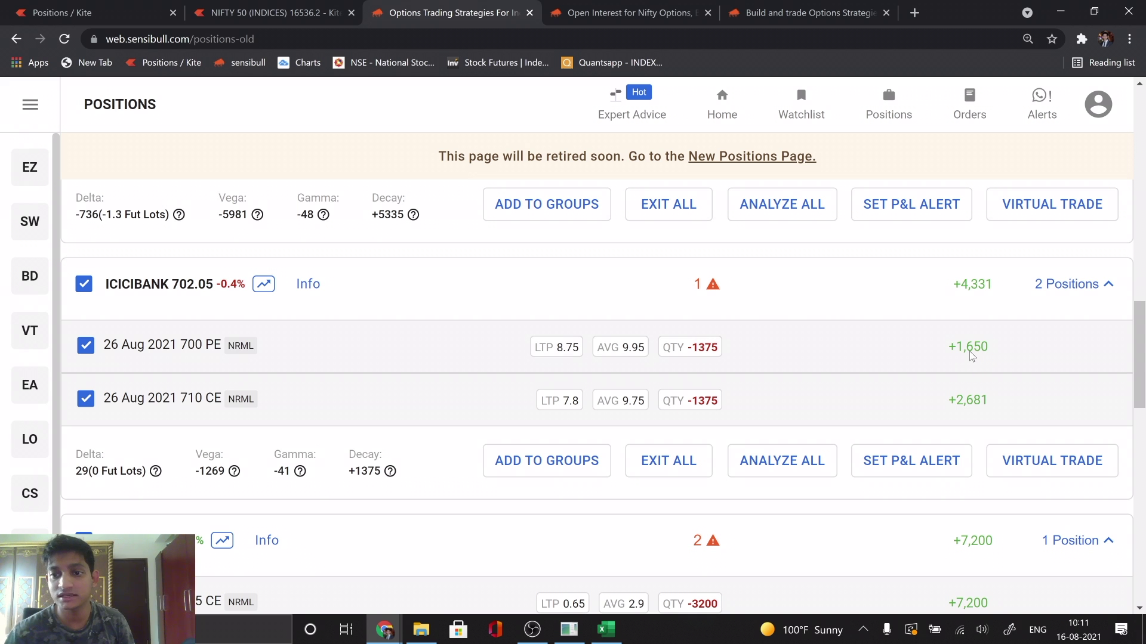
pyautogui.scroll(-3, 971, 356)
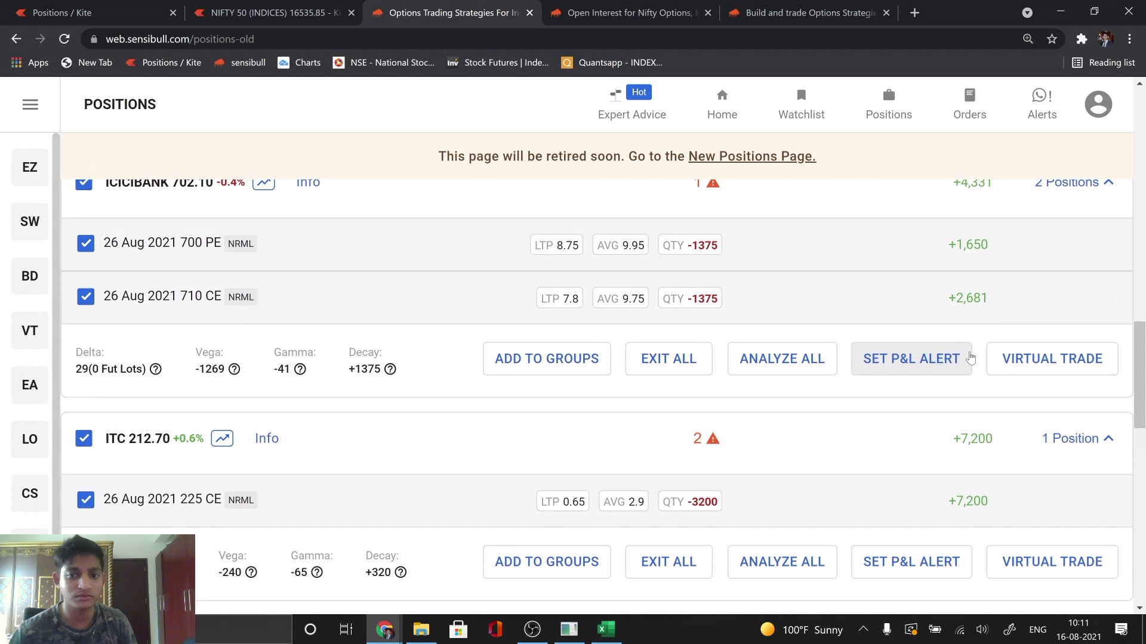
pyautogui.scroll(-2, 971, 357)
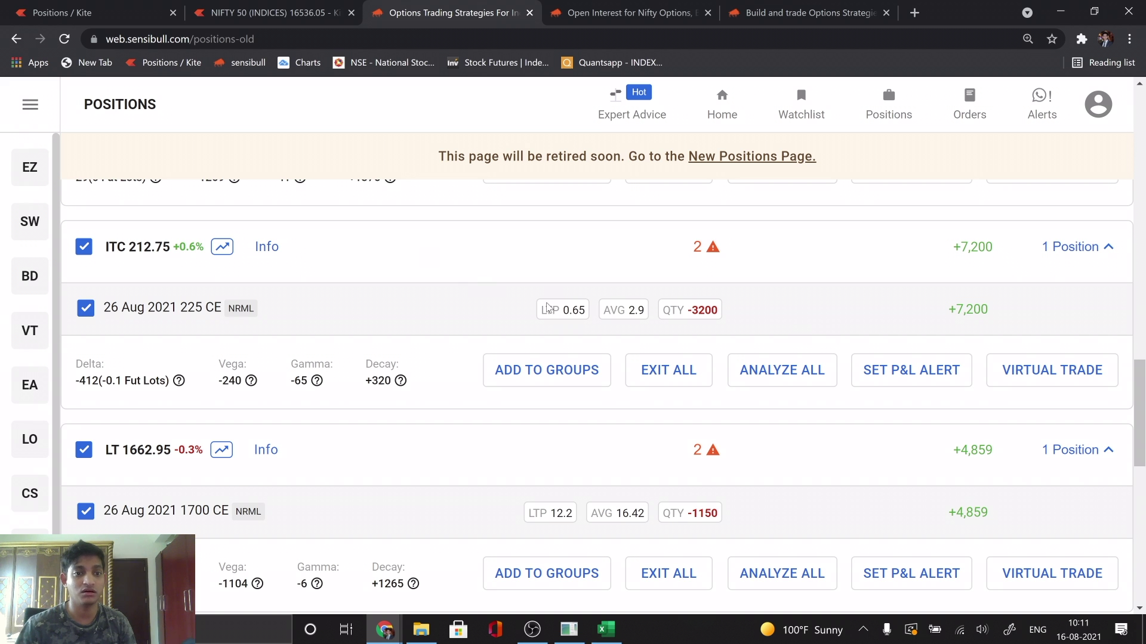
pyautogui.scroll(-3, 547, 308)
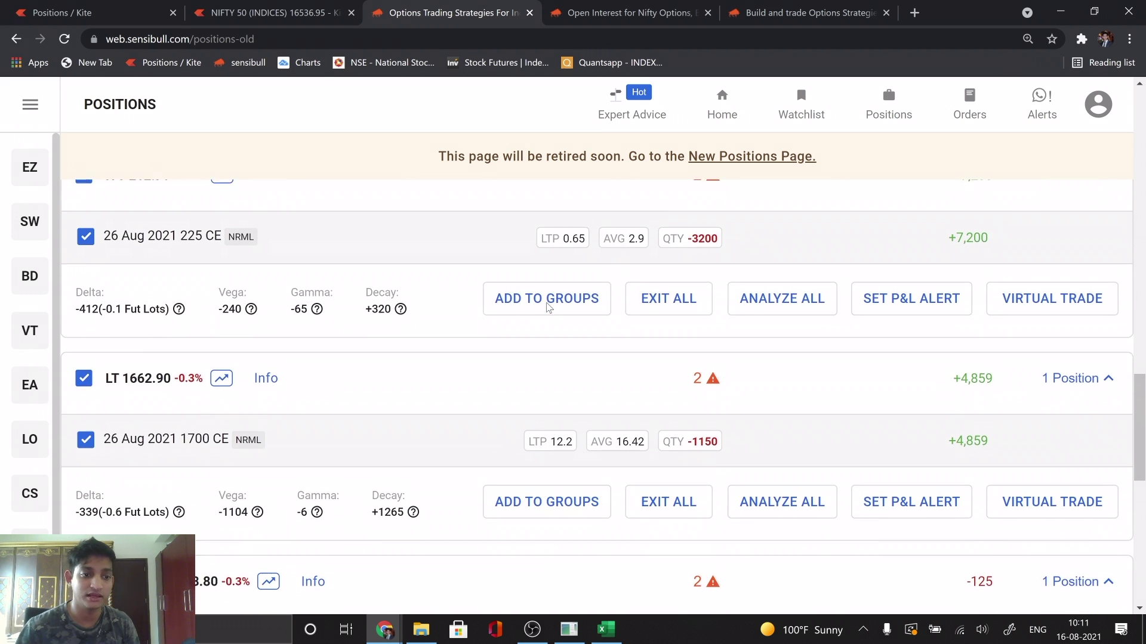
pyautogui.scroll(-2, 549, 307)
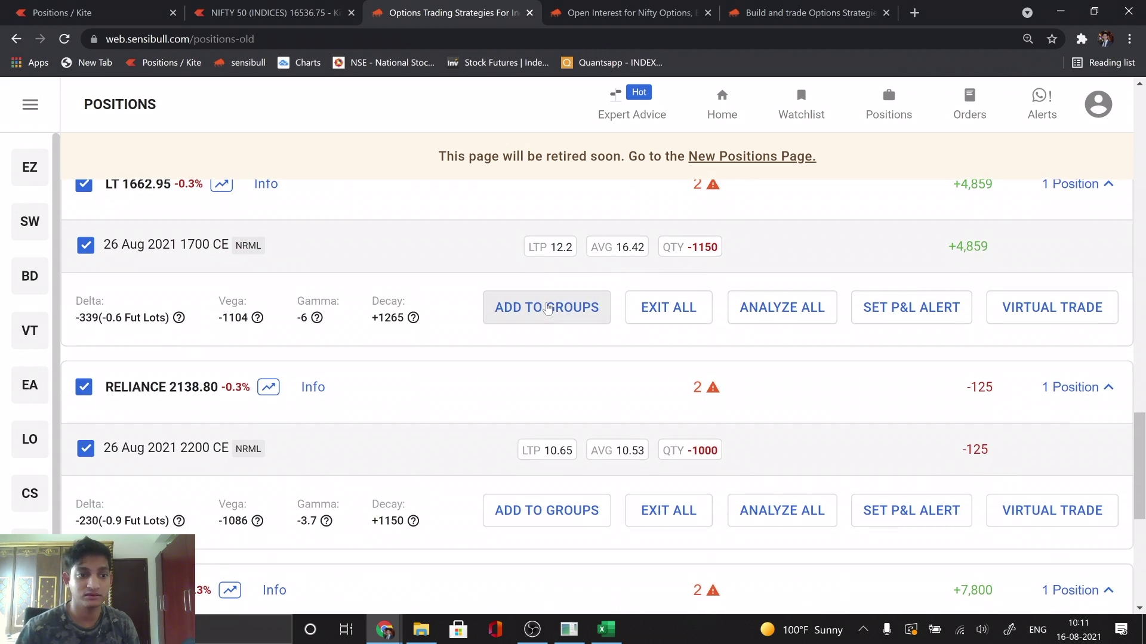
pyautogui.scroll(-1, 549, 307)
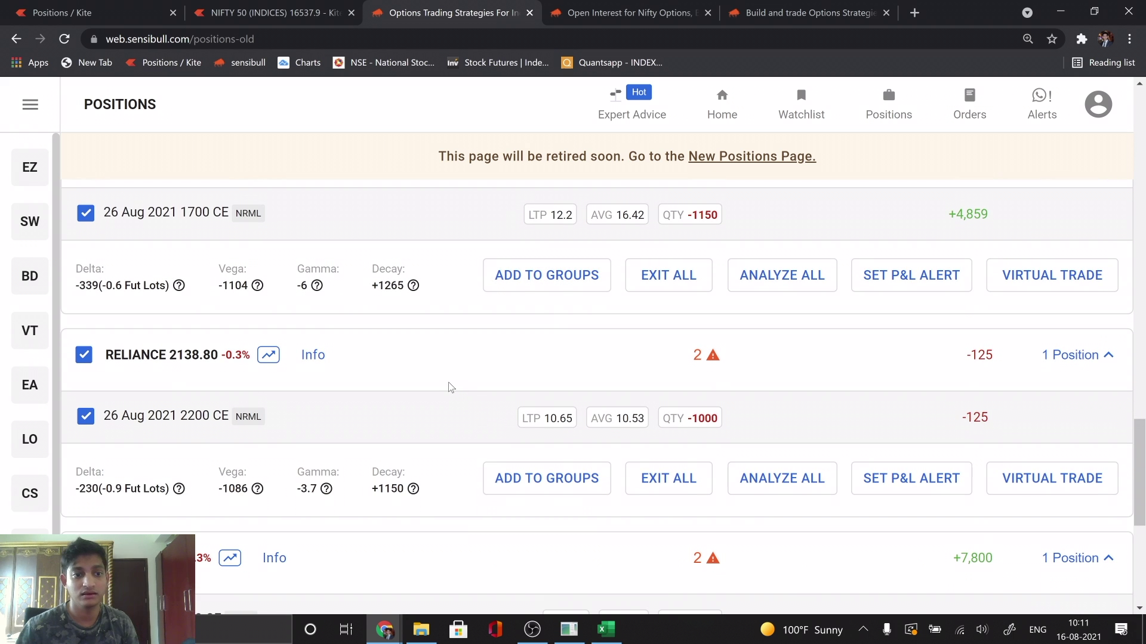
pyautogui.scroll(-3, 449, 388)
pyautogui.scroll(-2, 449, 386)
pyautogui.scroll(-2, 448, 360)
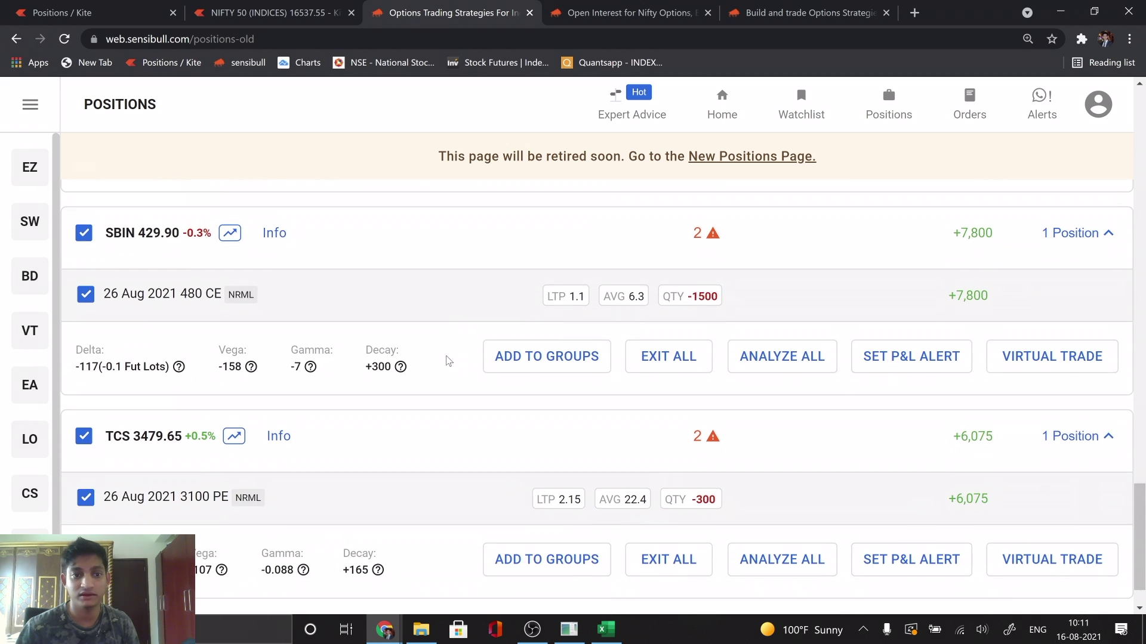
pyautogui.moveTo(397, 336)
pyautogui.scroll(-1, 389, 337)
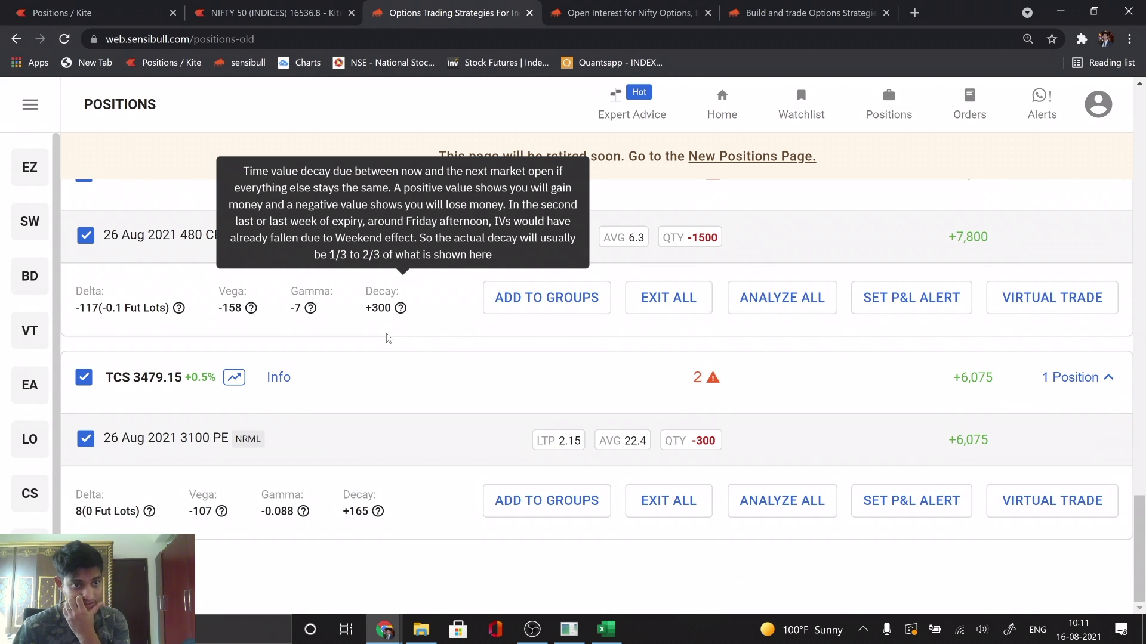
pyautogui.click(90, 13)
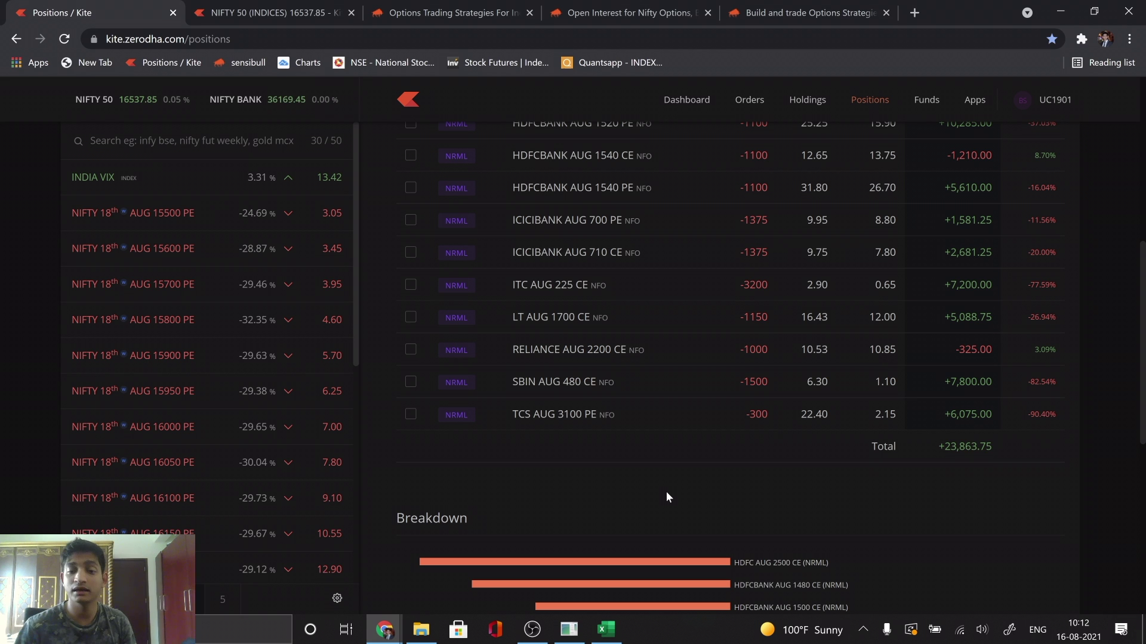
pyautogui.scroll(1, 667, 492)
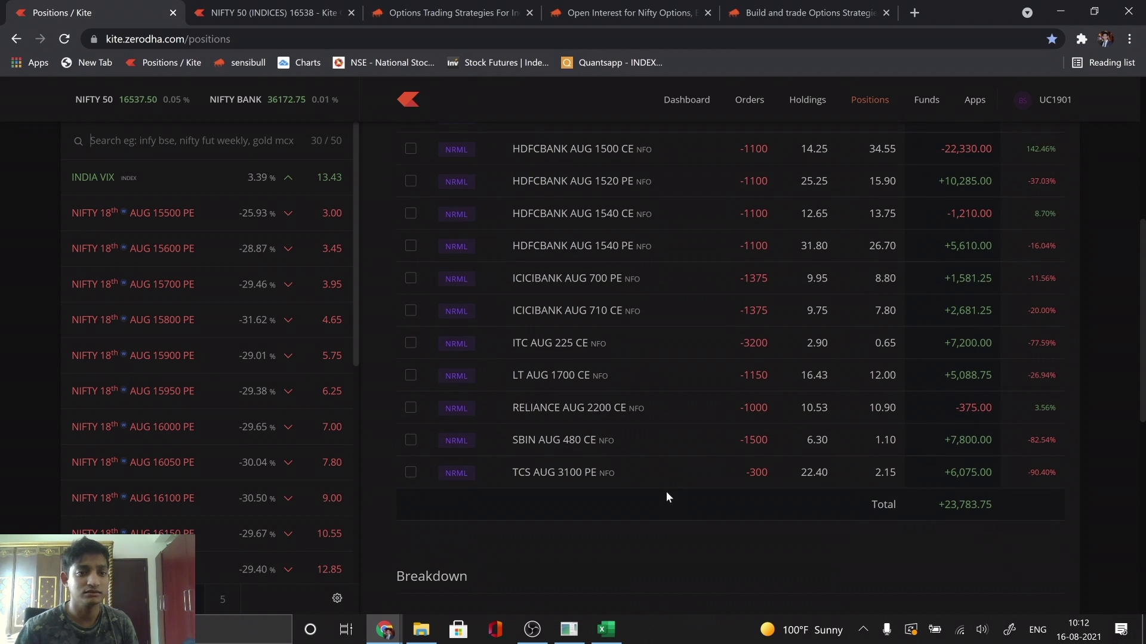
# Bring up the NIFTY 50 chart and pan back to the 13 Aug candles
pyautogui.click(276, 12)
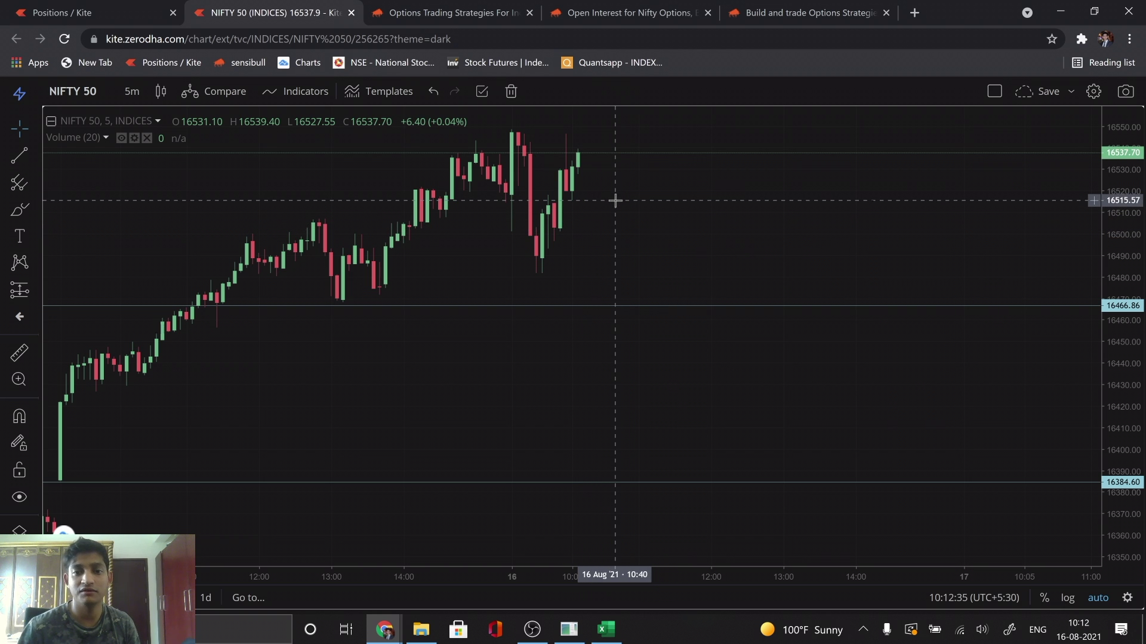
pyautogui.moveTo(494, 356); pyautogui.dragTo(595, 371)
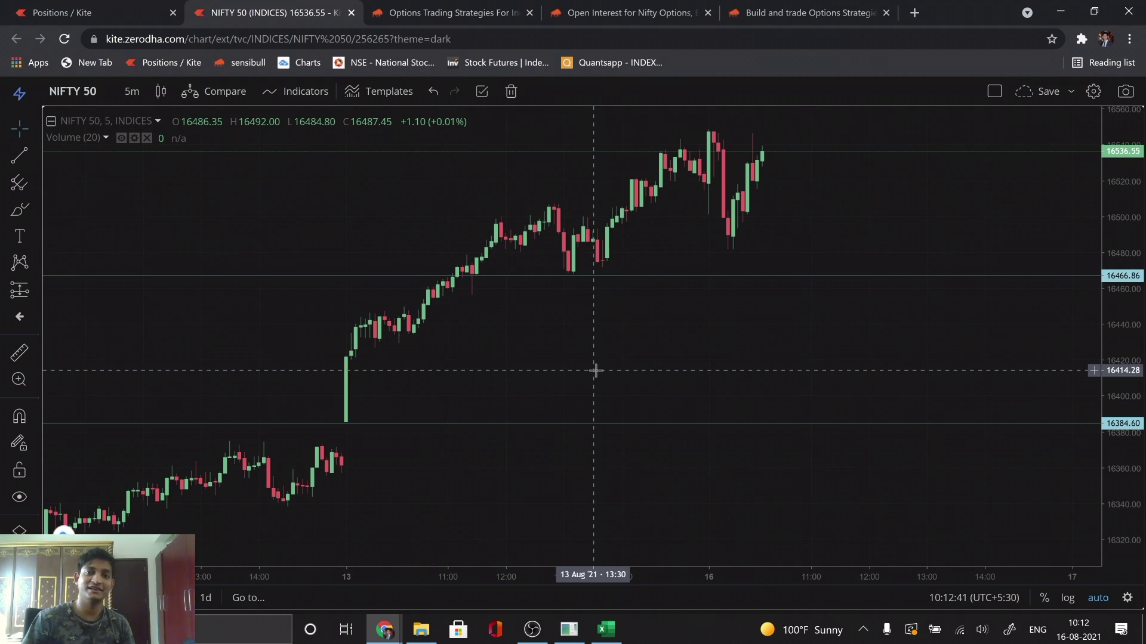